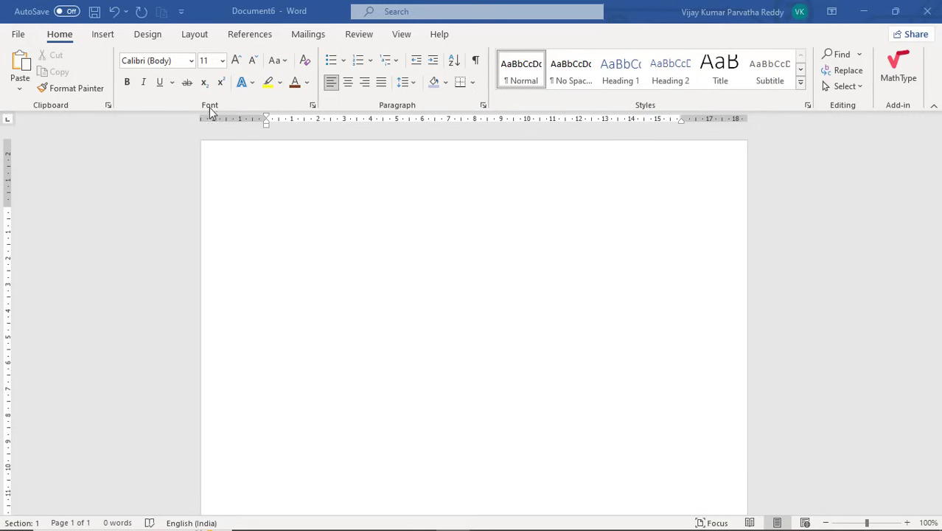
# Set the top, bottom, left and right page margins to 1 cm for the whole document
pyautogui.click(203, 38)
pyautogui.click(22, 84)
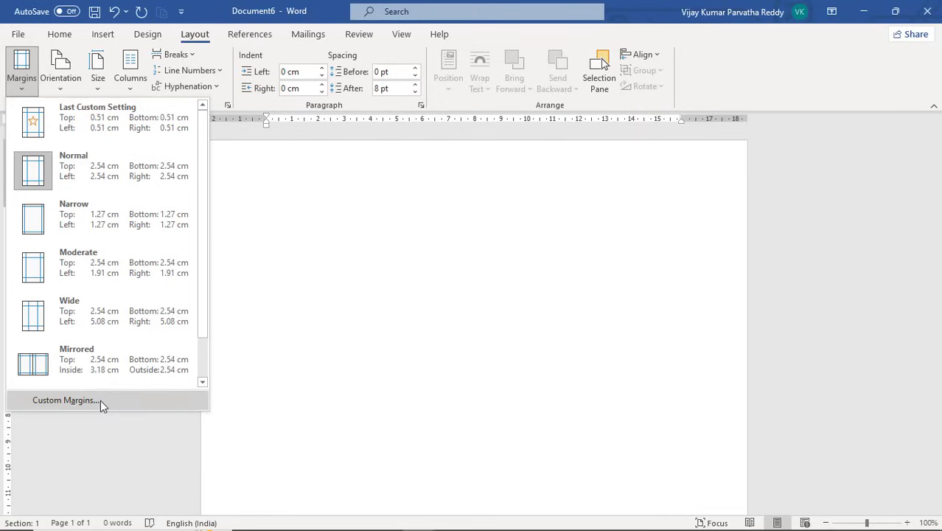
pyautogui.click(65, 400)
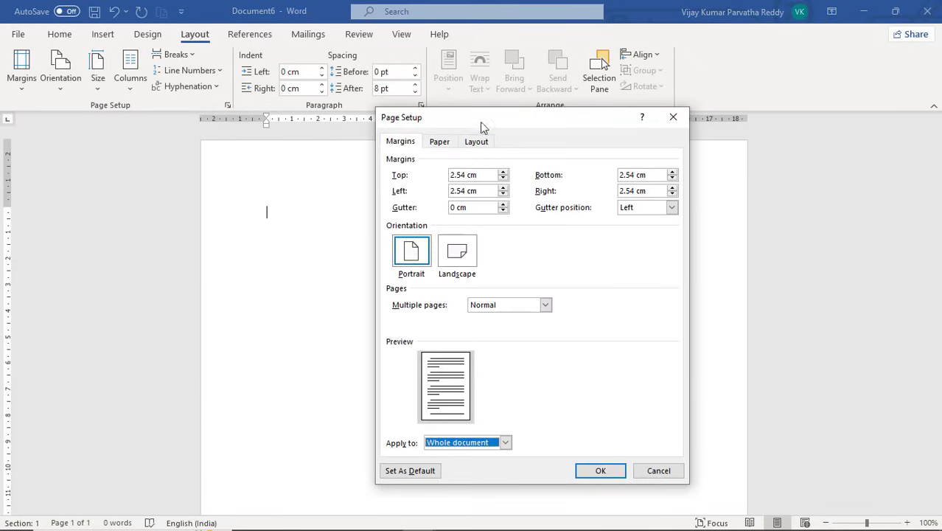
pyautogui.moveTo(483, 128); pyautogui.dragTo(658, 148)
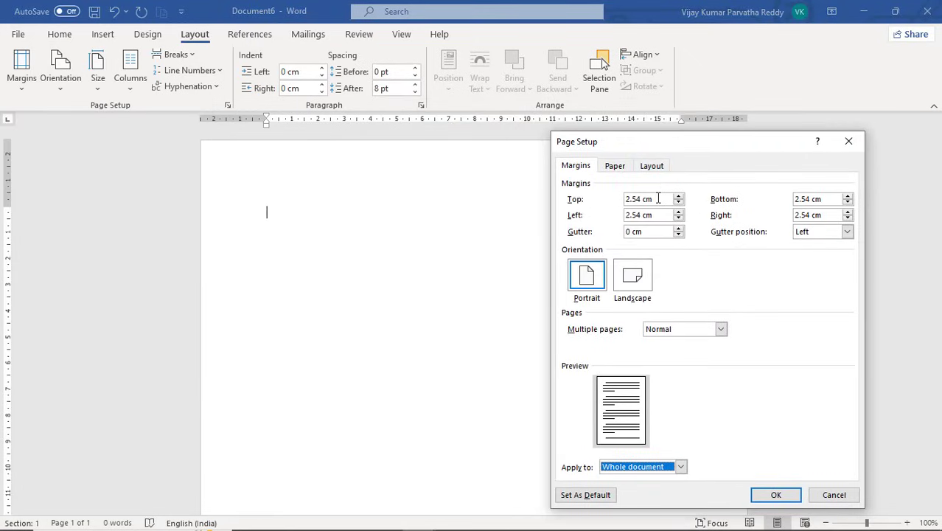
pyautogui.moveTo(658, 198); pyautogui.dragTo(615, 198)
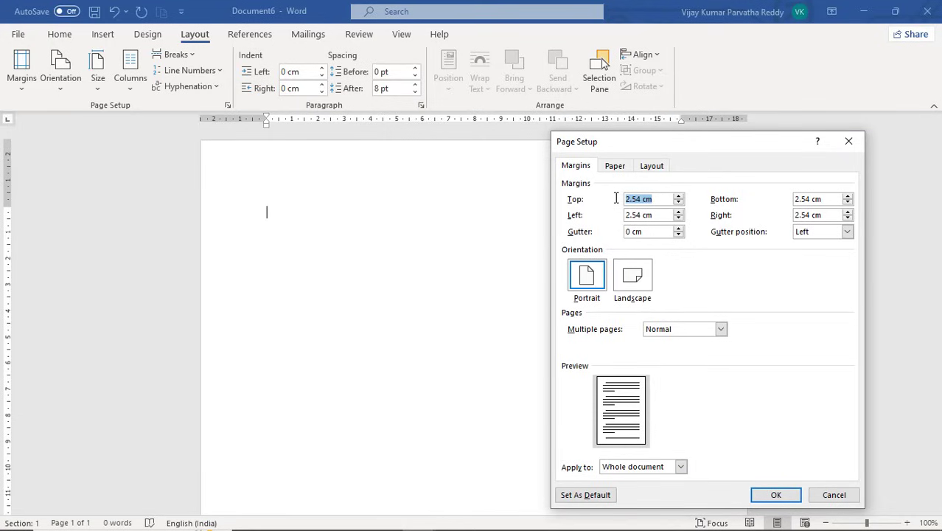
pyautogui.write('1')
pyautogui.moveTo(833, 198); pyautogui.dragTo(787, 215)
pyautogui.write('11')
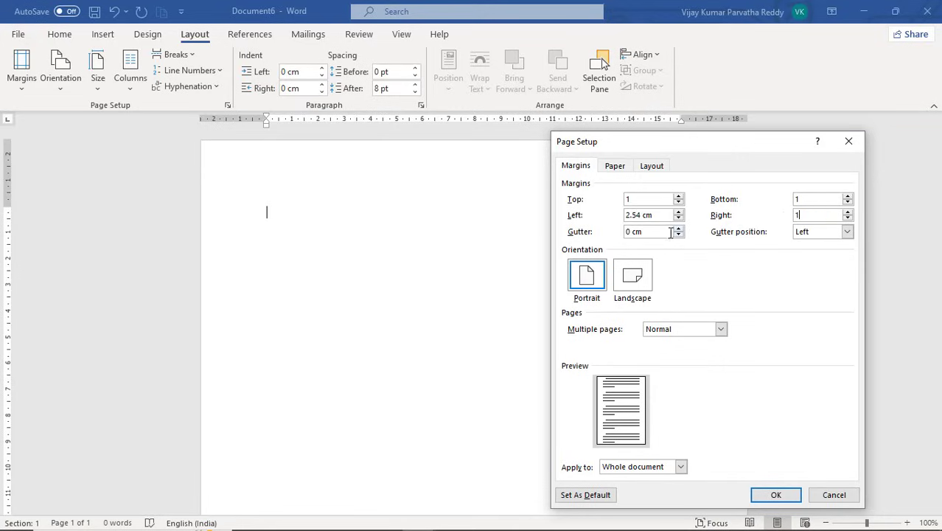
pyautogui.moveTo(671, 215); pyautogui.dragTo(596, 216)
pyautogui.write('1')
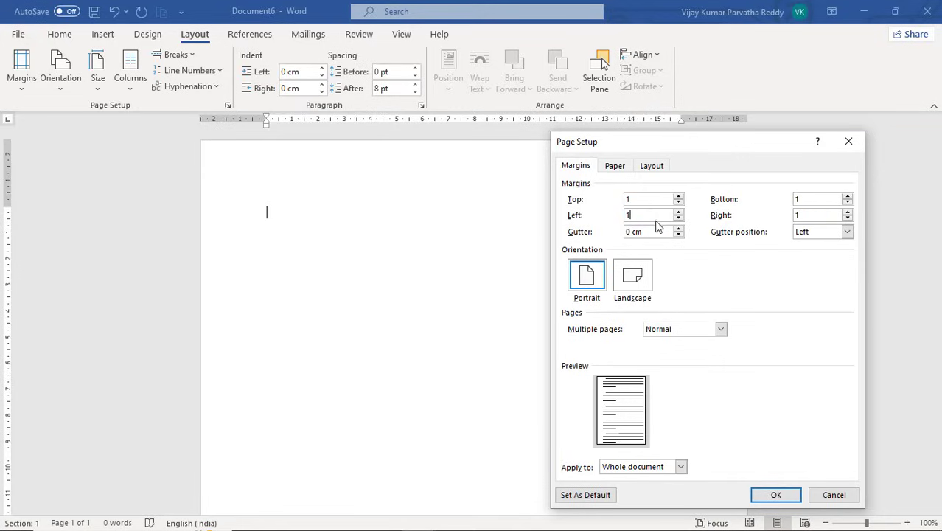
pyautogui.click(763, 499)
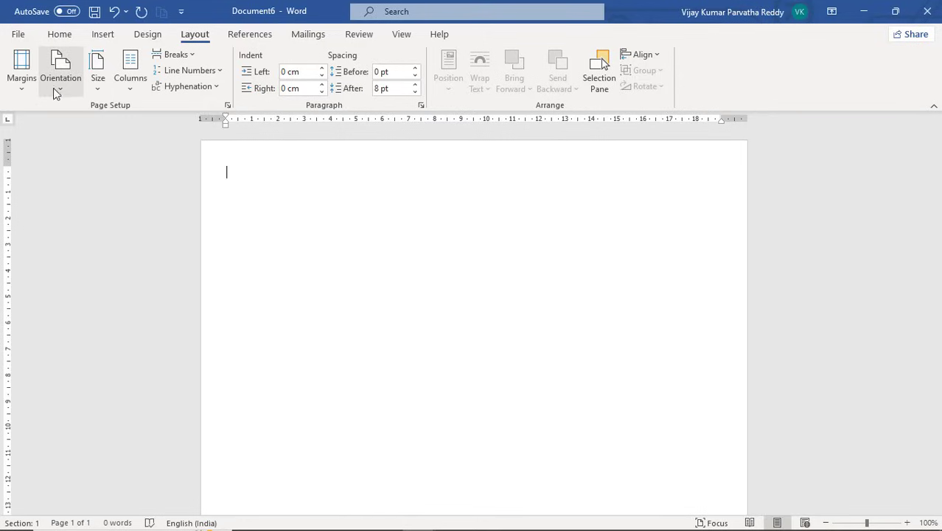
# Check the document's paper size among the available sizes without changing it
pyautogui.click(96, 87)
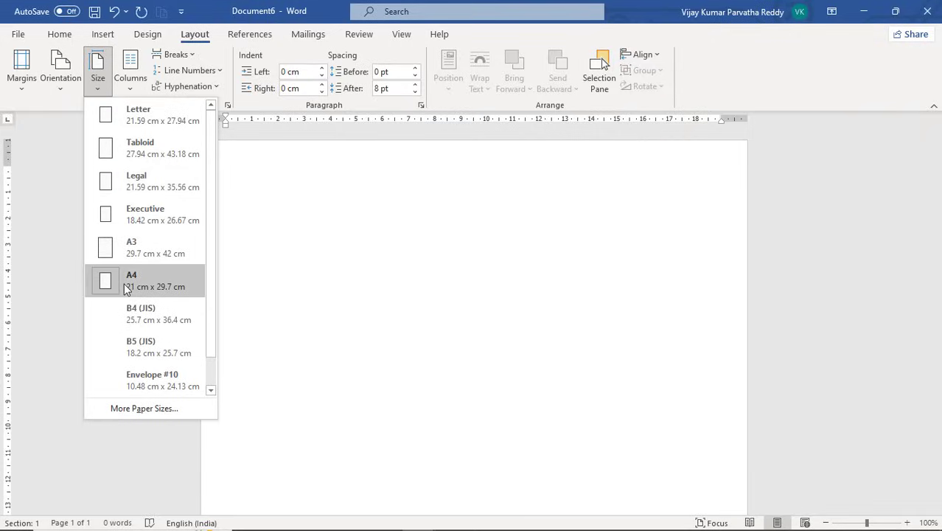
pyautogui.click(429, 227)
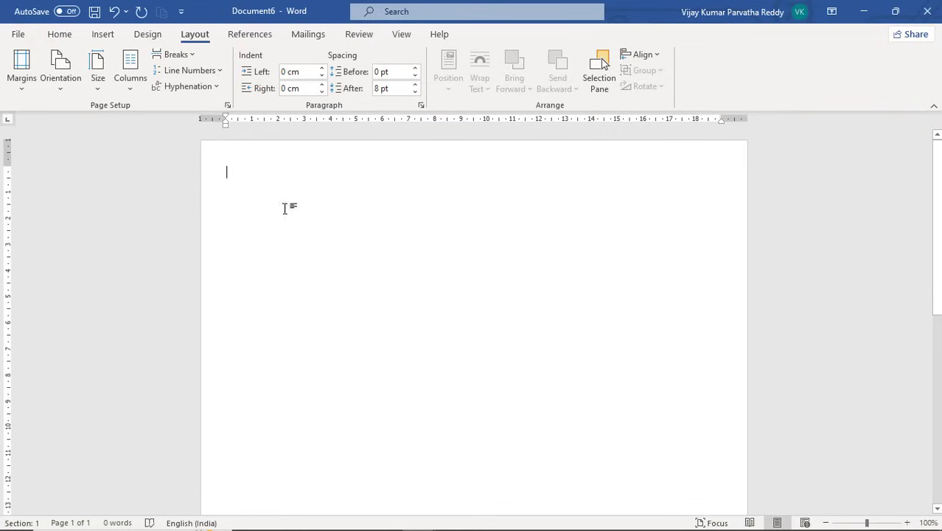
# Insert a table with 2 columns and 5 rows at the start of the page
pyautogui.click(112, 35)
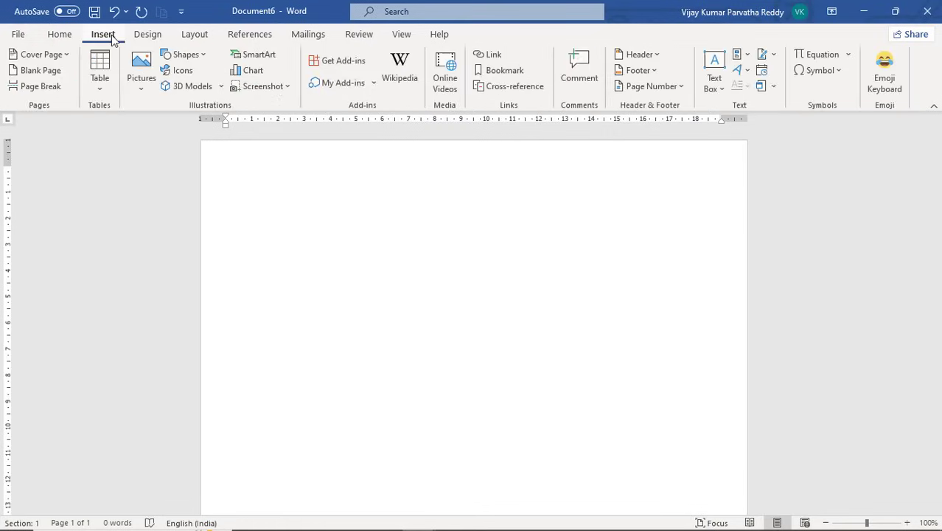
pyautogui.click(101, 89)
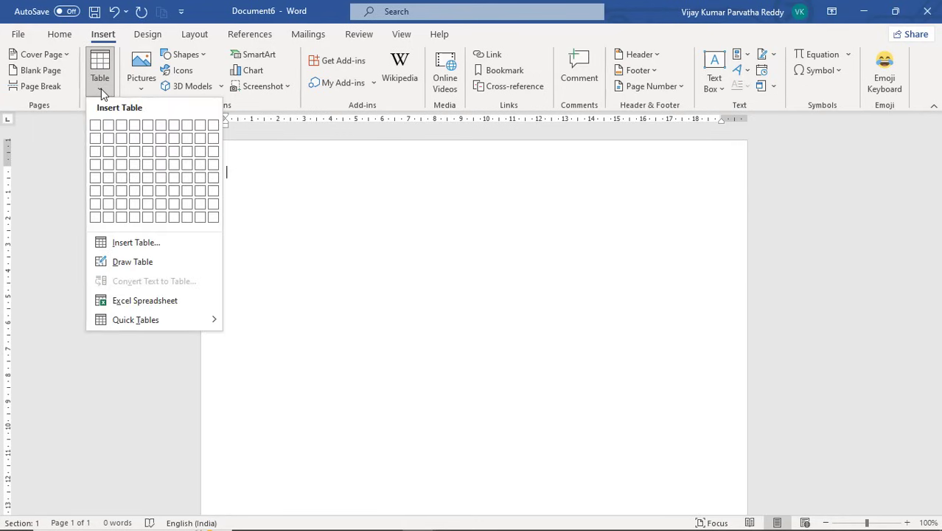
pyautogui.click(134, 244)
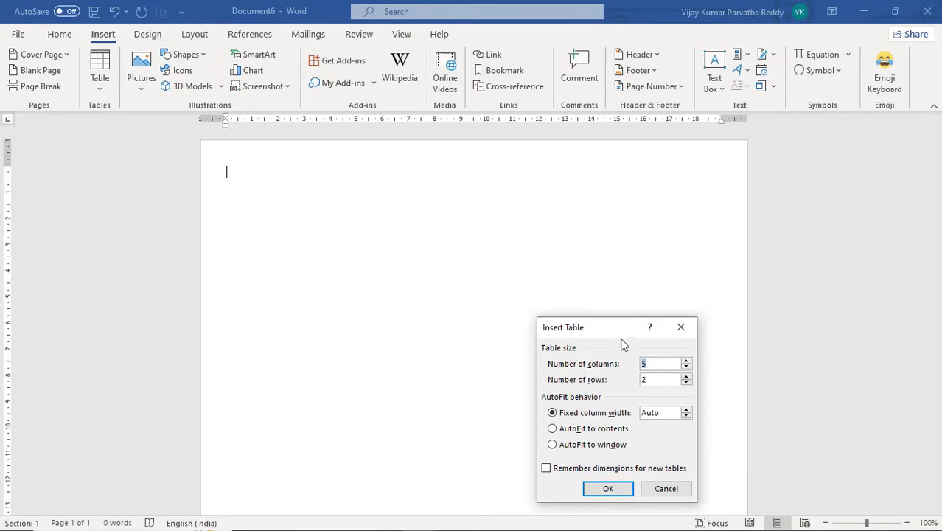
pyautogui.write('2')
pyautogui.press('Tab')
pyautogui.click(613, 490)
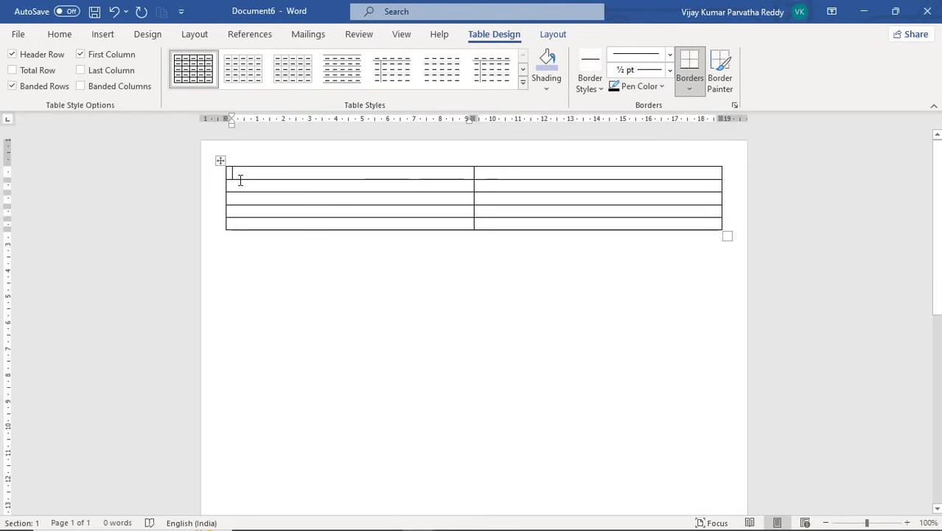
# Resize all the table's cells to a height of 2" and a width of 3.5"
pyautogui.click(488, 174)
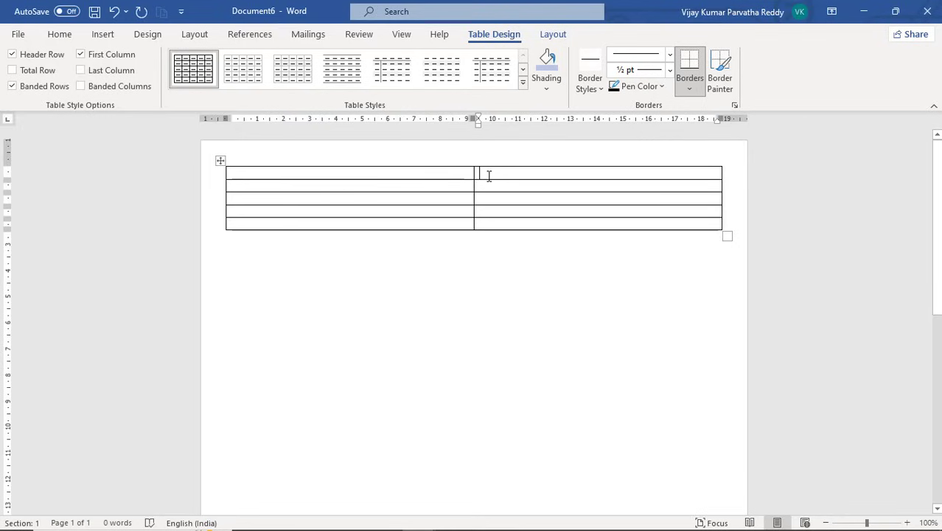
pyautogui.click(288, 174)
pyautogui.click(220, 162)
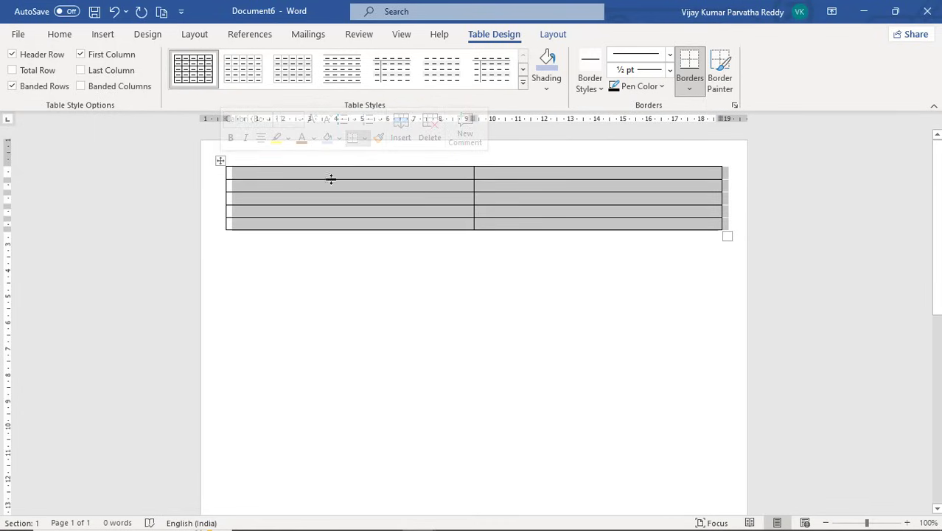
pyautogui.click(549, 36)
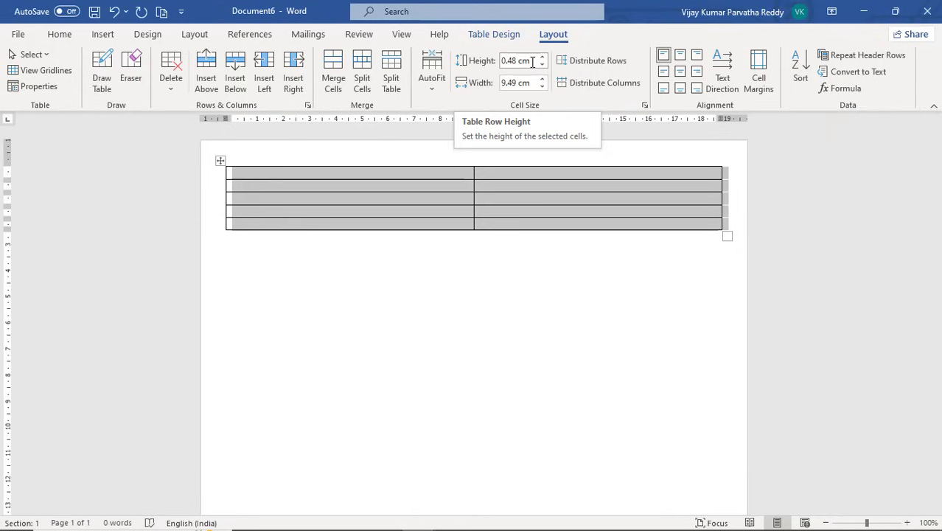
pyautogui.click(534, 62)
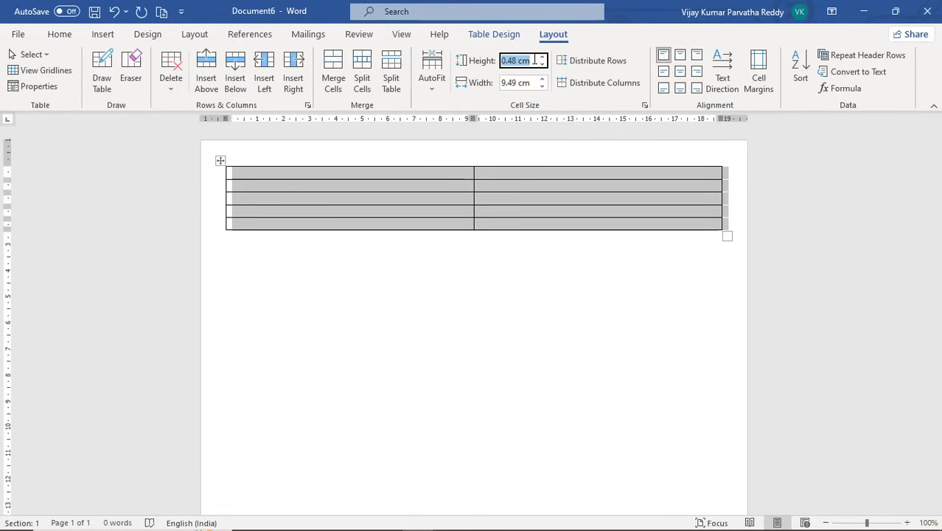
pyautogui.write('2"')
pyautogui.click(519, 83)
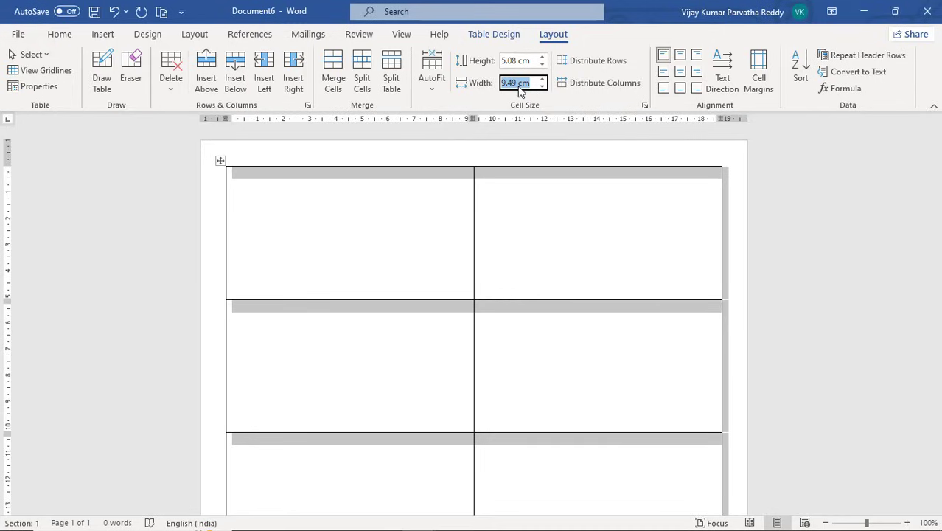
pyautogui.write('3.5')
pyautogui.press('Tab')
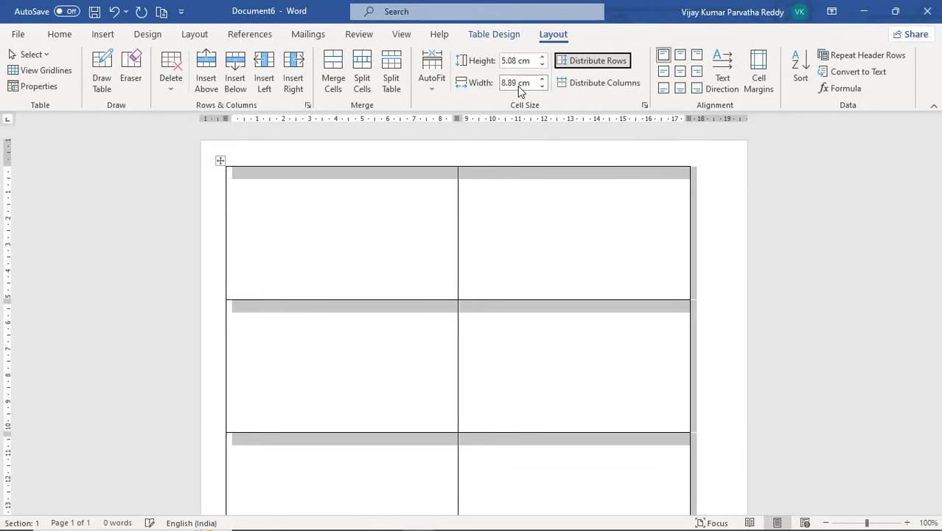
pyautogui.click(389, 248)
# Draw a closed freeform banner about 8.97 cm wide and 2.33 cm high along the top of the first cell, its lower edge dipping to a point
pyautogui.scroll(-8, 351, 216)
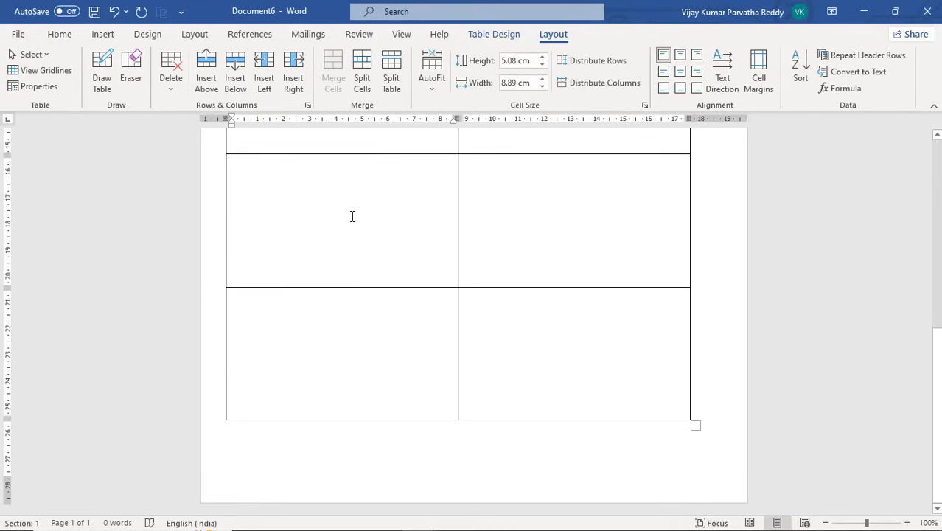
pyautogui.scroll(6, 487, 365)
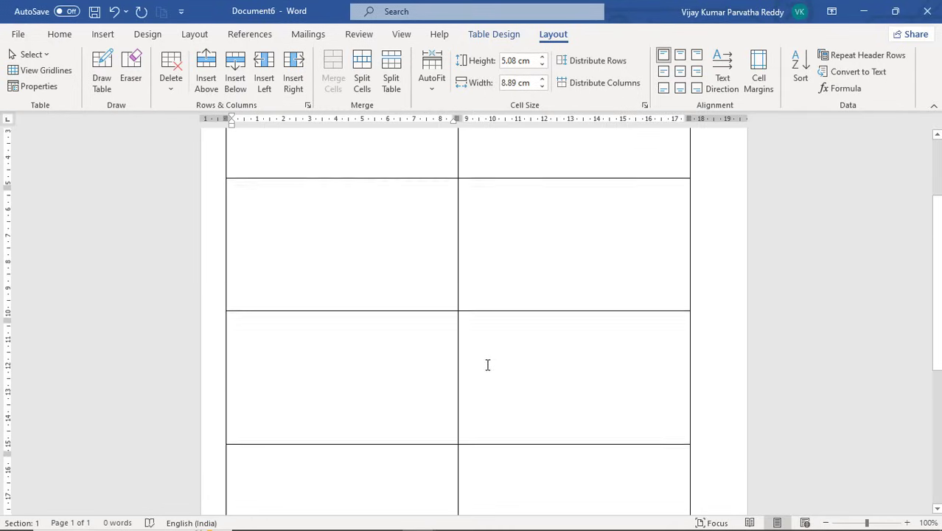
pyautogui.scroll(4, 487, 365)
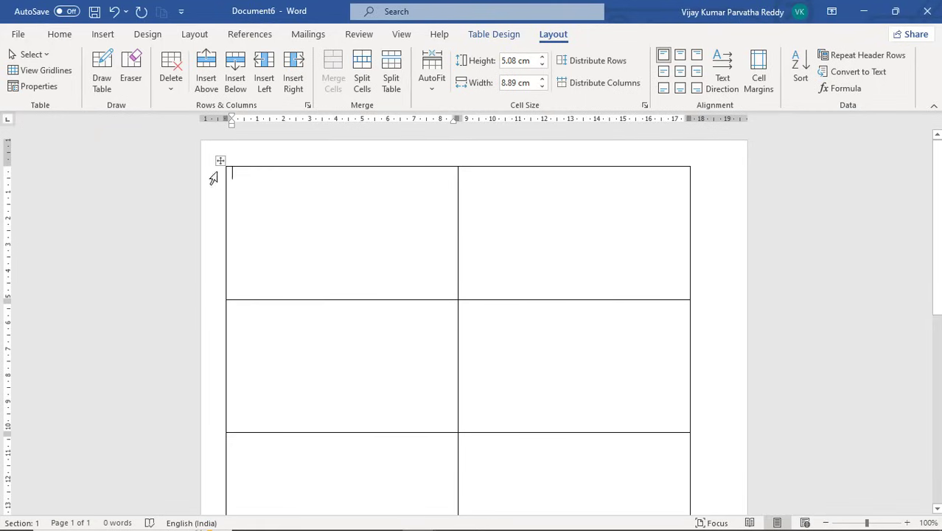
pyautogui.click(103, 35)
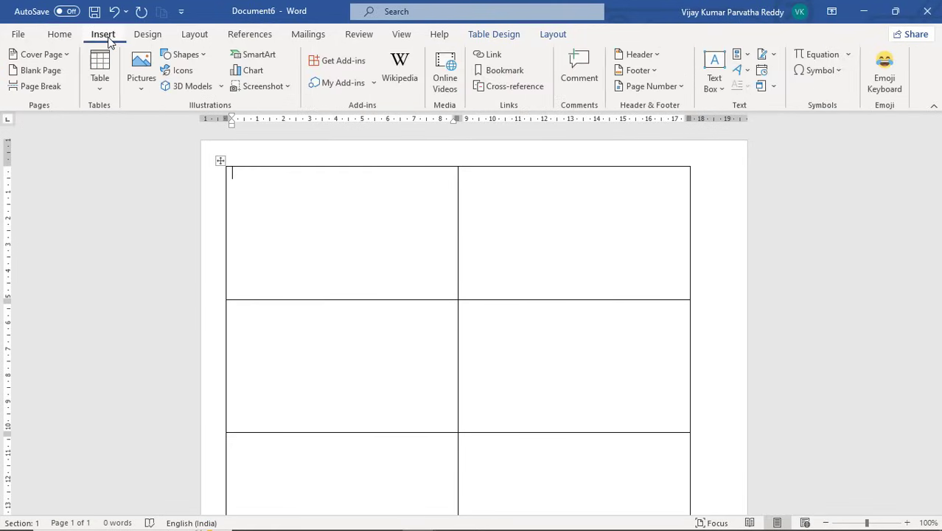
pyautogui.click(206, 60)
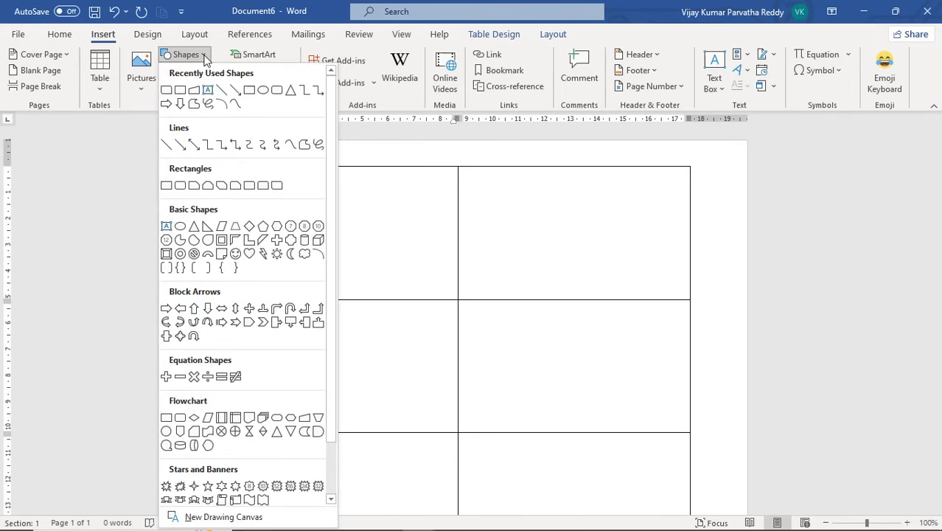
pyautogui.click(304, 146)
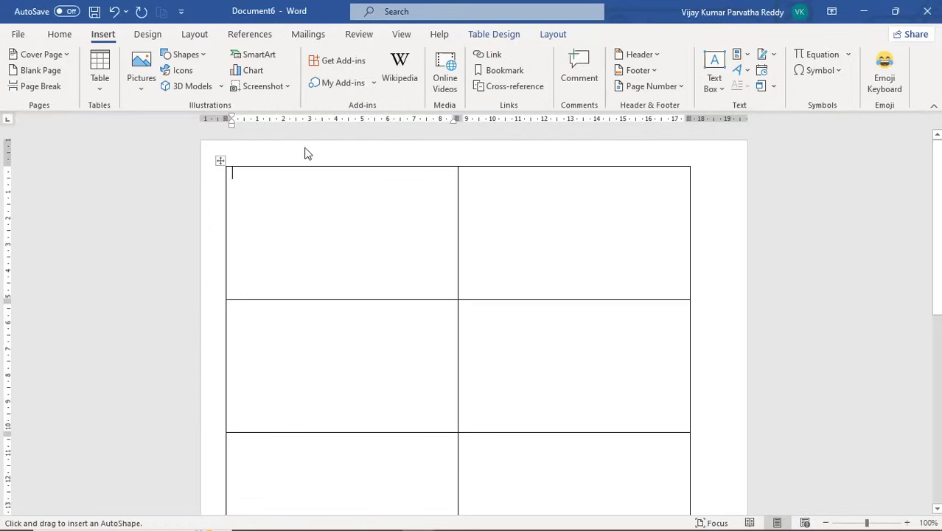
pyautogui.click(226, 193)
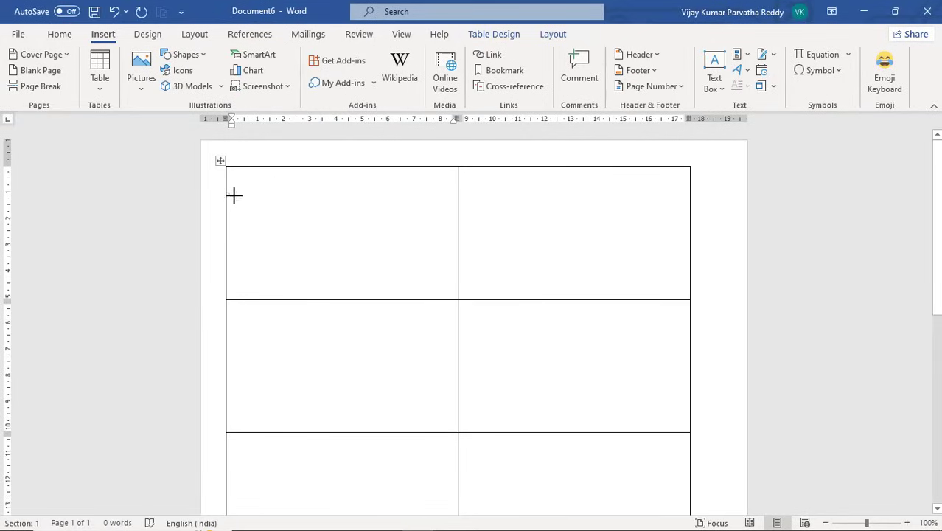
pyautogui.moveTo(301, 224); pyautogui.dragTo(354, 227)
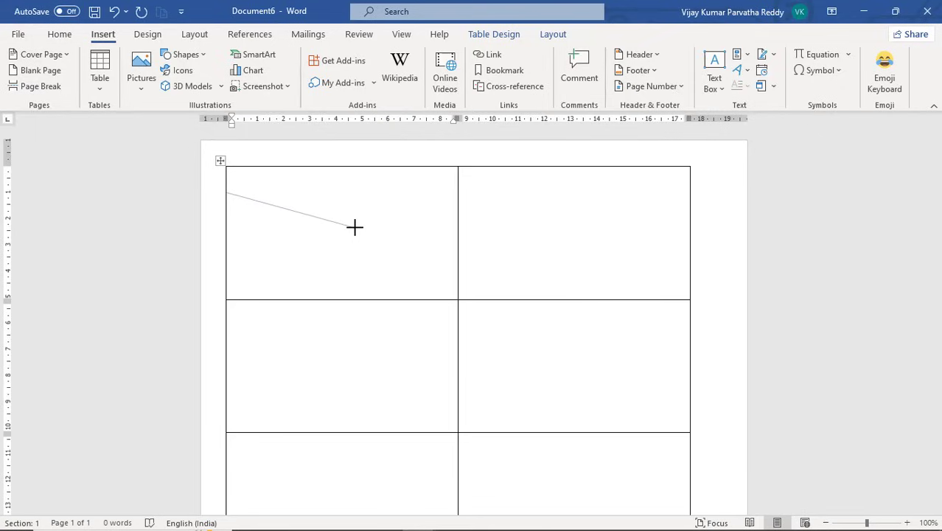
pyautogui.click(354, 227)
pyautogui.click(458, 184)
pyautogui.click(458, 167)
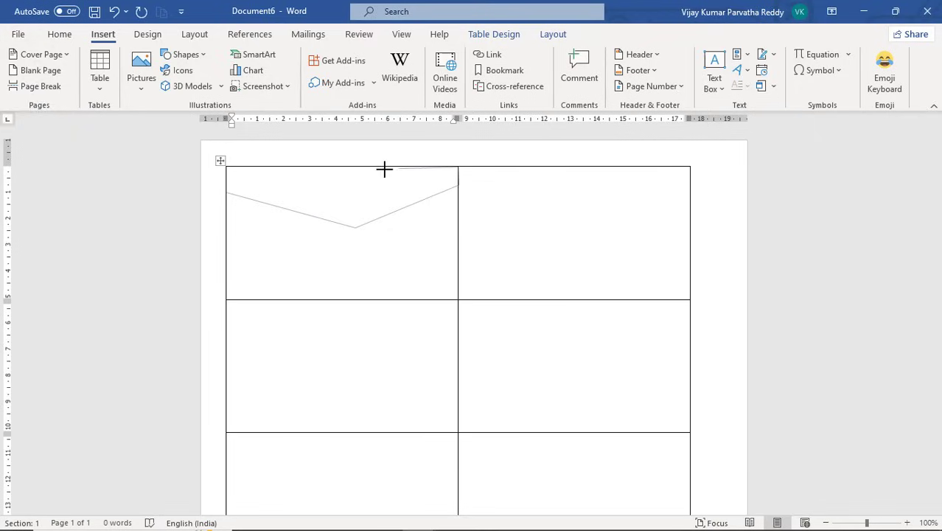
pyautogui.click(225, 167)
pyautogui.click(227, 193)
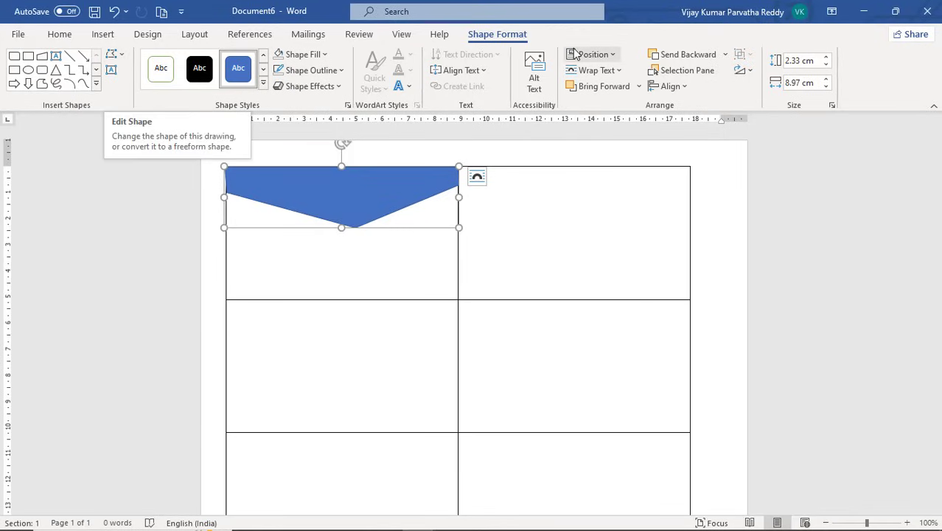
# Edit the banner's points, adding one midway along its lower-left slope and pulling it slightly upward to bend the edge
pyautogui.click(115, 58)
pyautogui.click(156, 96)
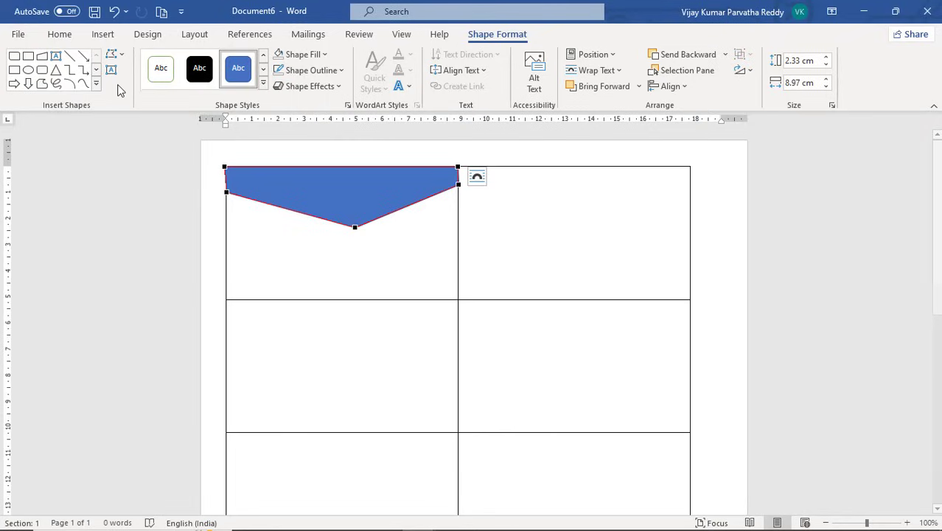
pyautogui.click(285, 209)
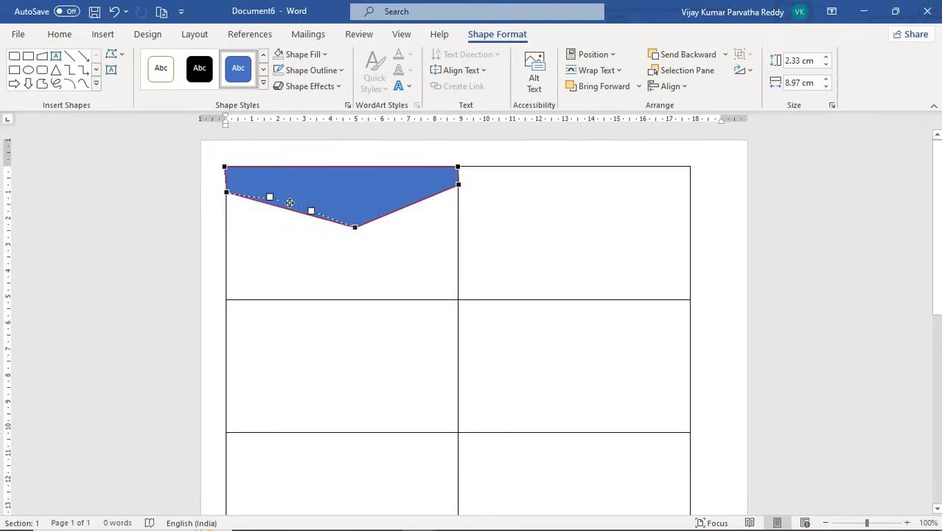
pyautogui.moveTo(290, 203); pyautogui.dragTo(288, 202)
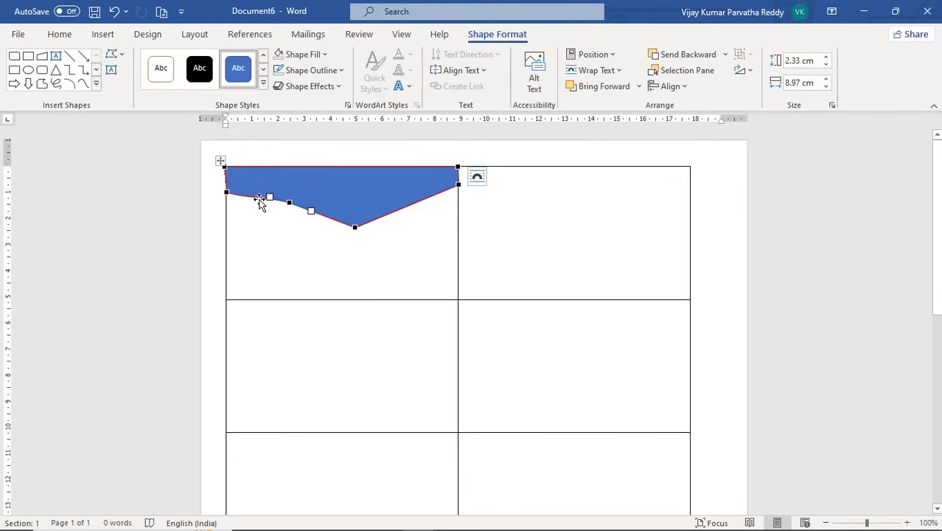
pyautogui.click(258, 200)
pyautogui.moveTo(258, 199); pyautogui.dragTo(257, 199)
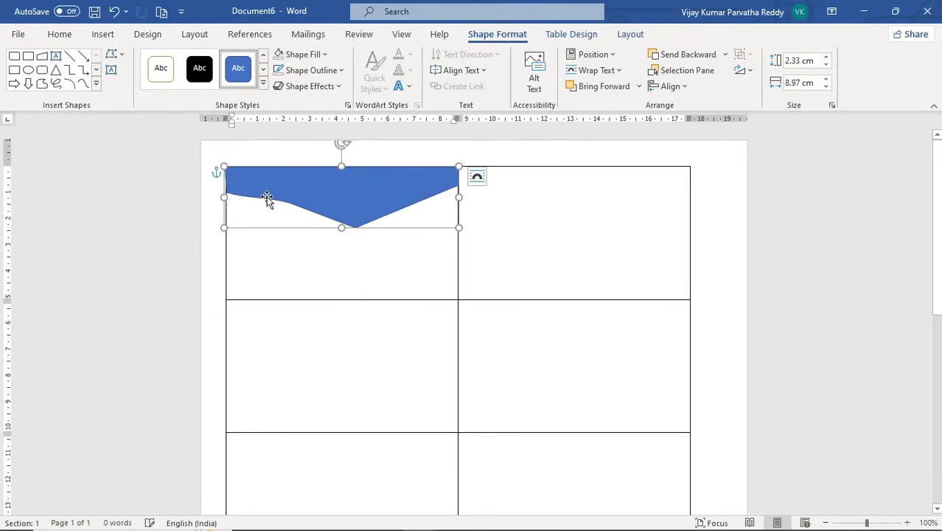
# Edit the banner's points to move the low tip of its lower edge left of centre and raise the former tip into a gentle slope
pyautogui.click(114, 55)
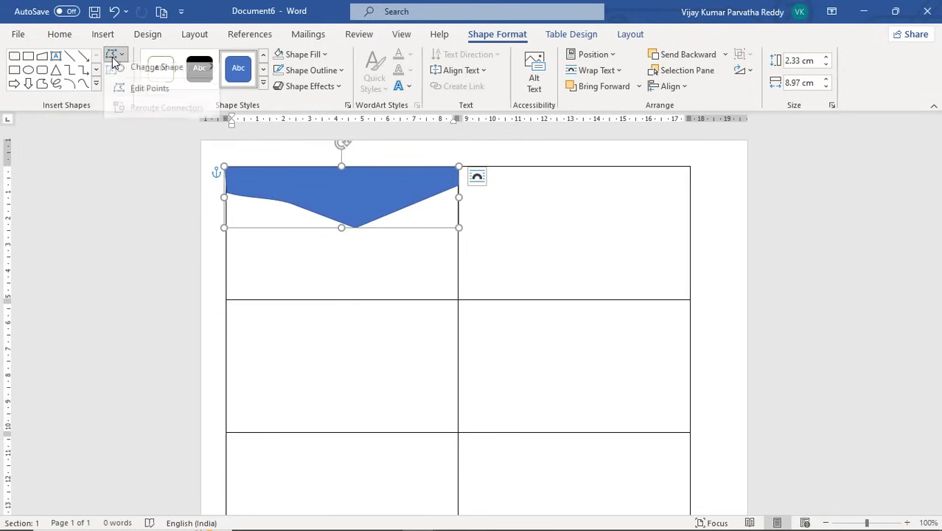
pyautogui.click(146, 95)
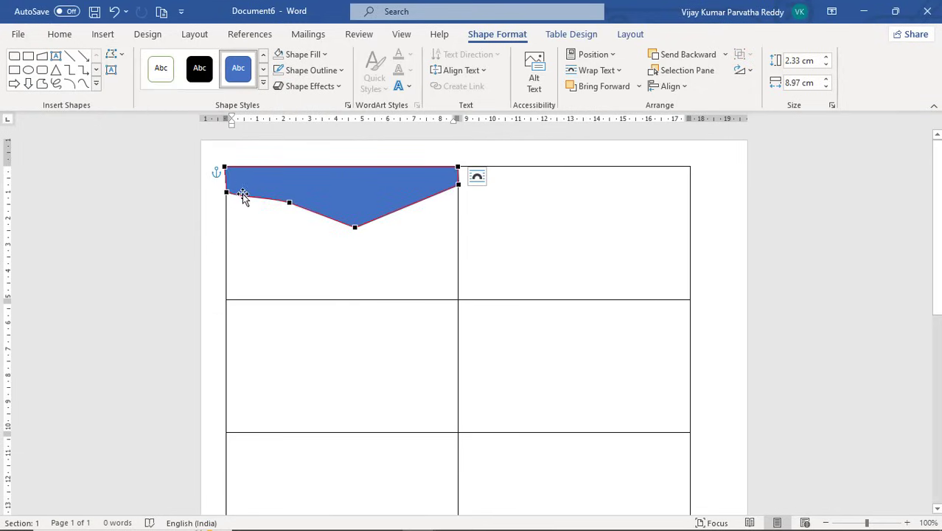
pyautogui.click(240, 191)
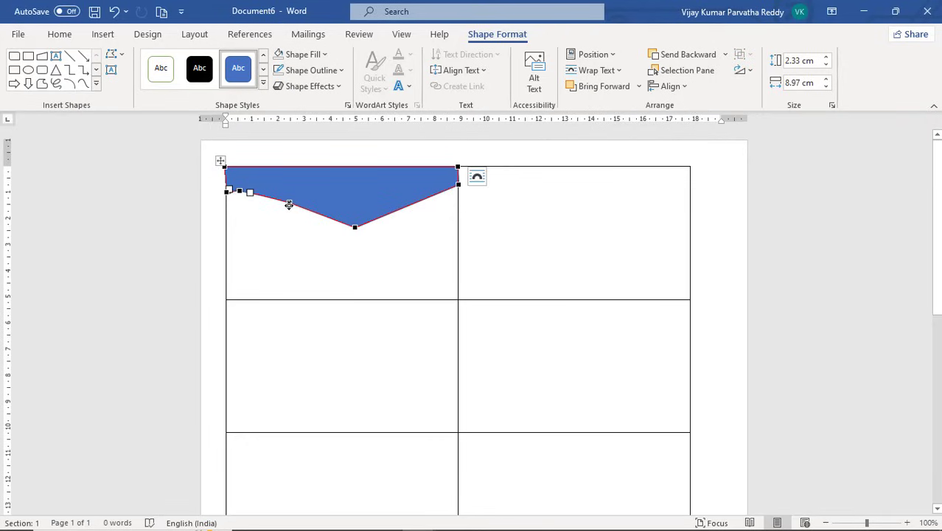
pyautogui.click(291, 199)
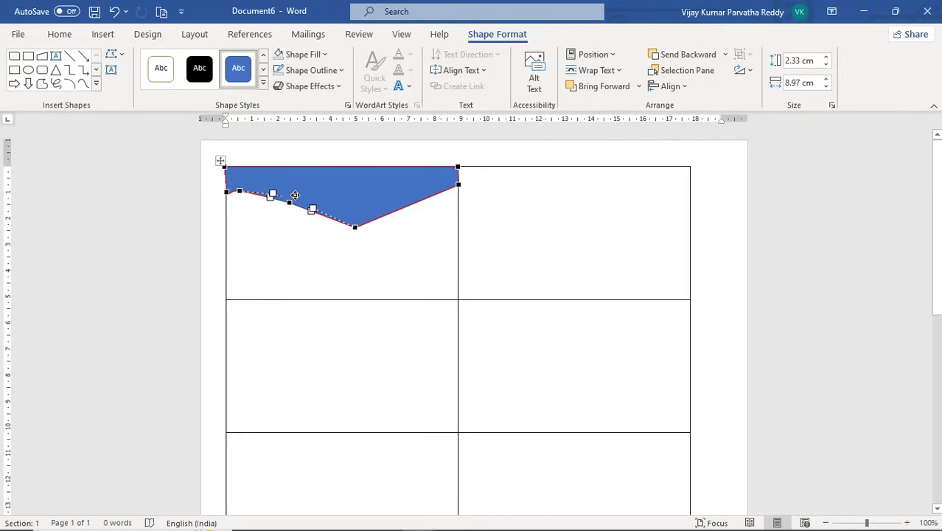
pyautogui.moveTo(295, 196); pyautogui.dragTo(295, 195)
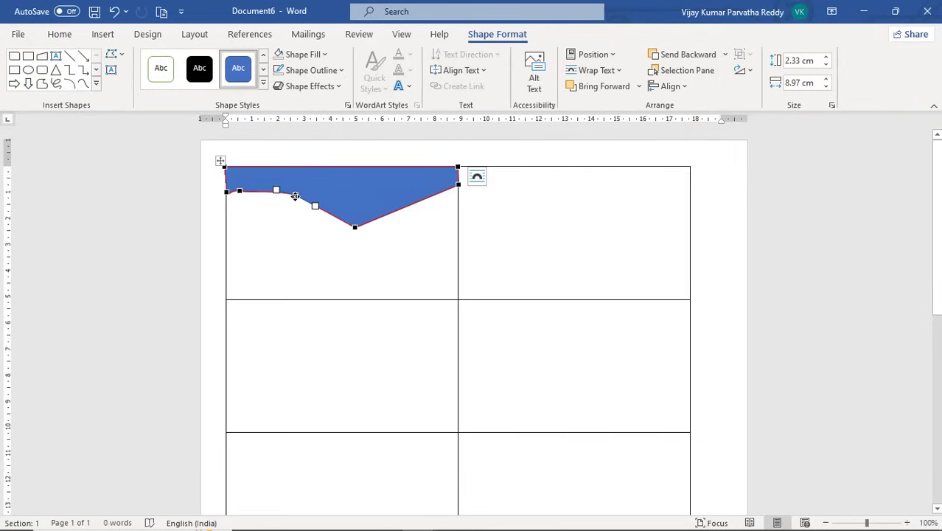
pyautogui.moveTo(295, 195); pyautogui.dragTo(290, 226)
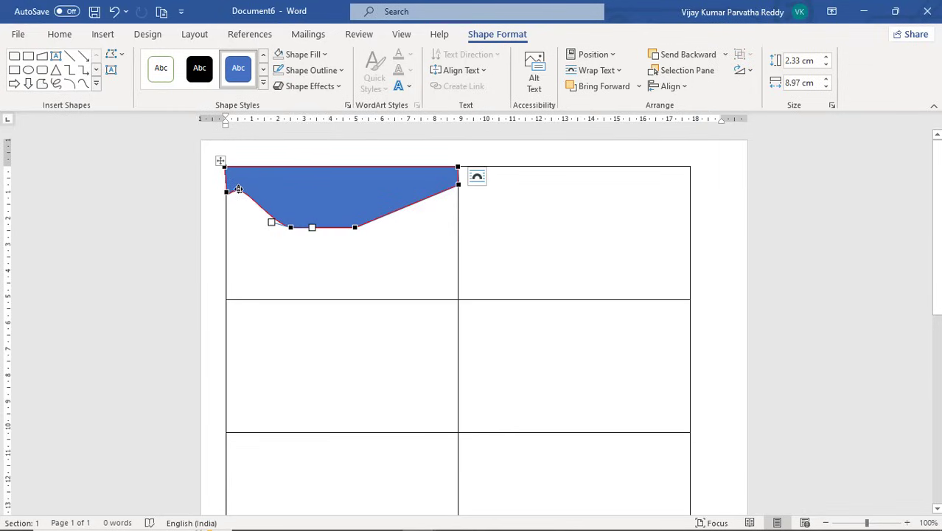
pyautogui.moveTo(241, 192); pyautogui.dragTo(238, 201)
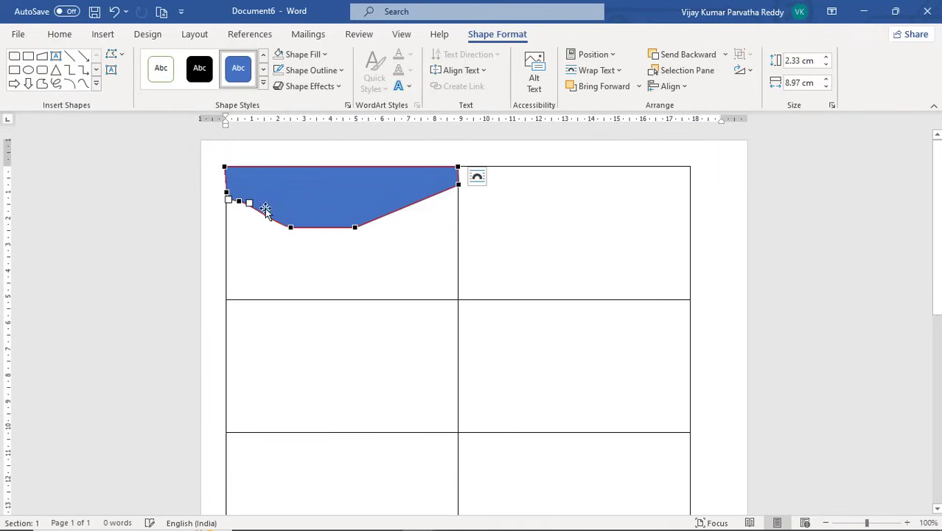
pyautogui.moveTo(356, 227); pyautogui.dragTo(349, 204)
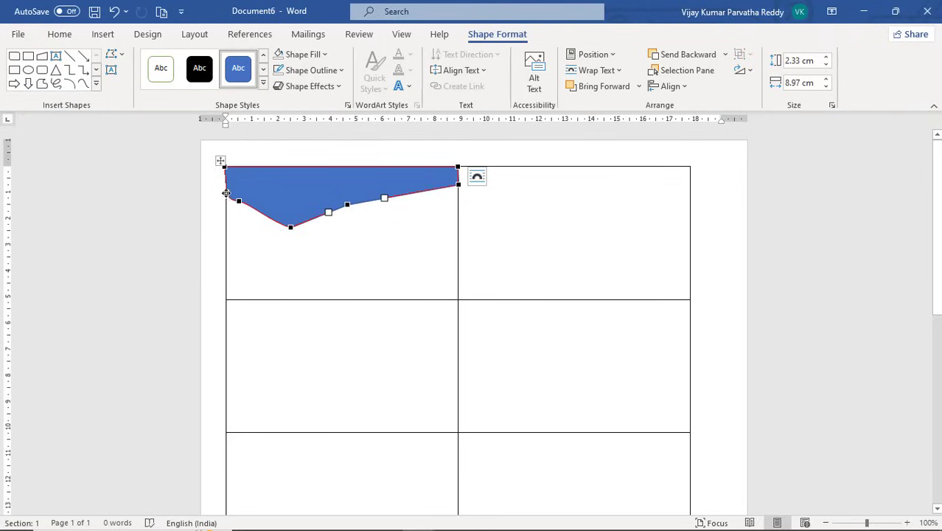
pyautogui.moveTo(228, 197); pyautogui.dragTo(230, 196)
pyautogui.click(349, 255)
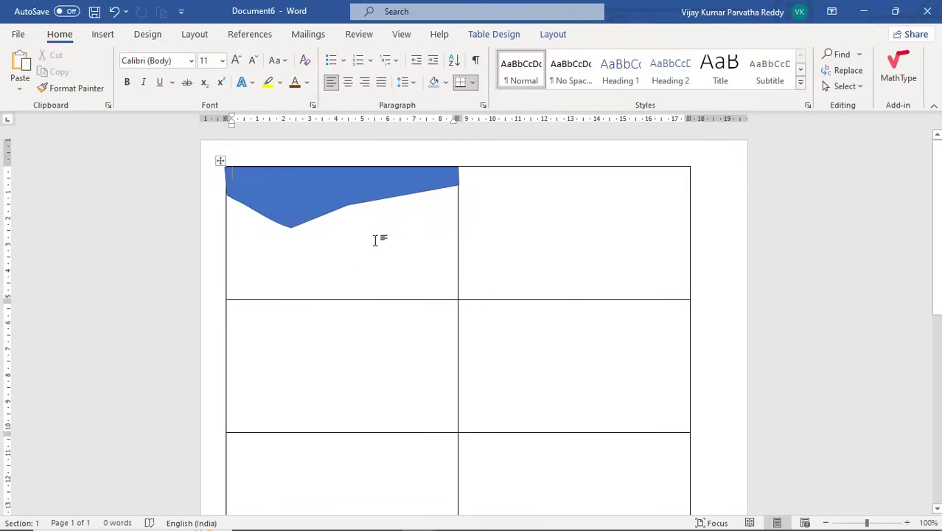
# Apply the orange colored-fill shape style to the banner
pyautogui.click(340, 204)
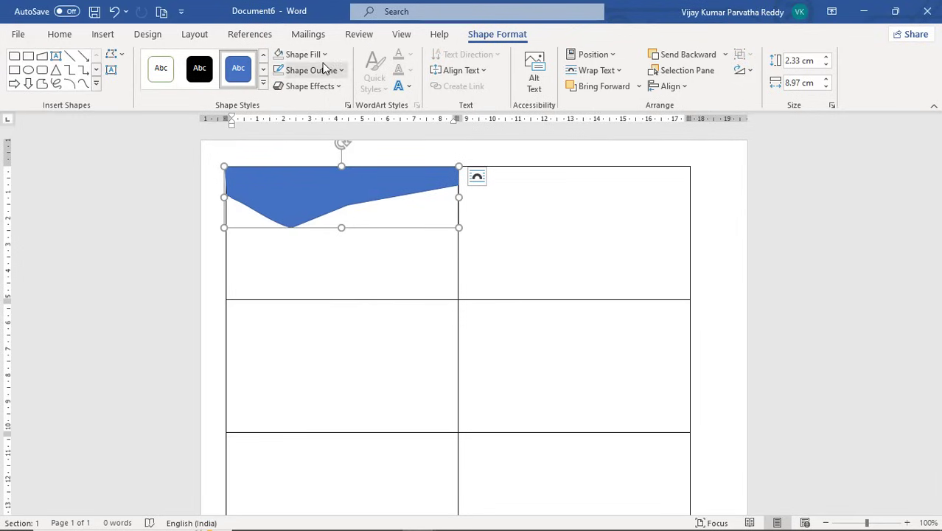
pyautogui.click(263, 70)
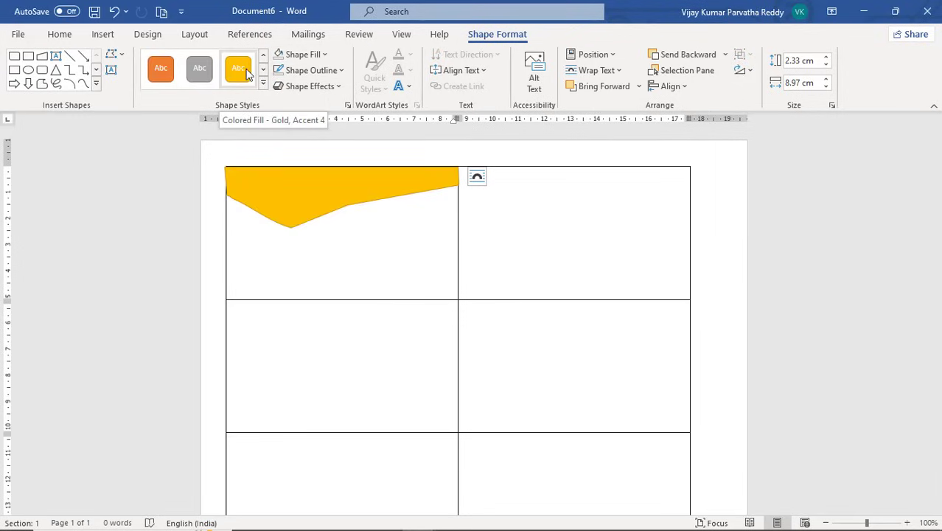
pyautogui.click(168, 77)
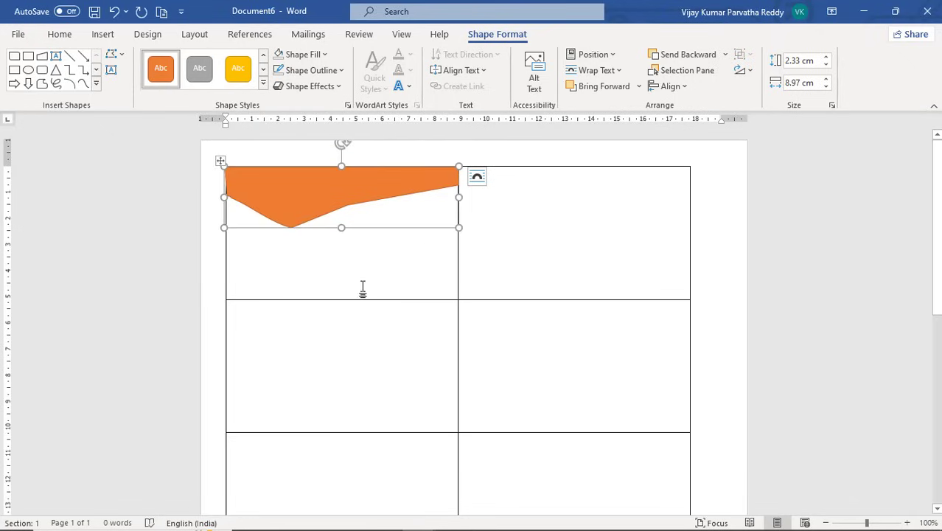
pyautogui.click(310, 289)
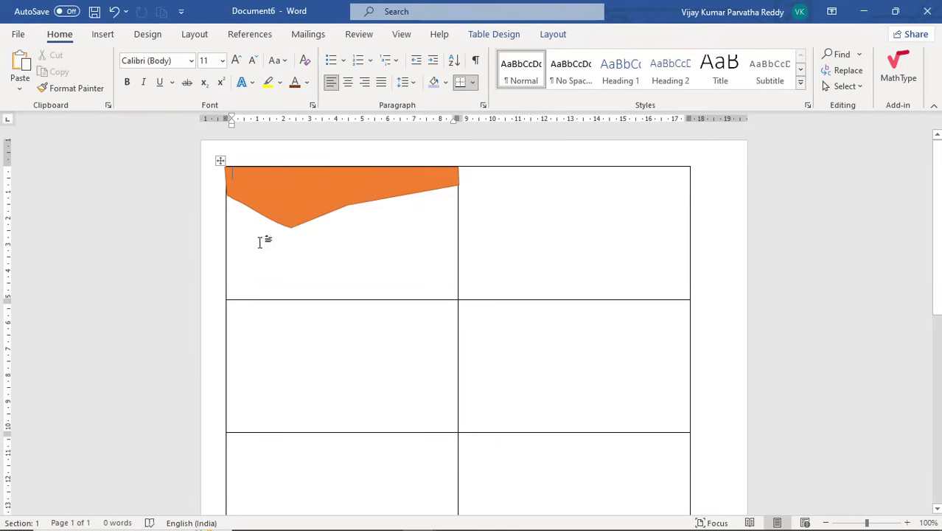
# Draw a flowchart Manual Input shape about 8.97 cm wide and 1.06 cm high along the bottom of the first cell
pyautogui.click(103, 34)
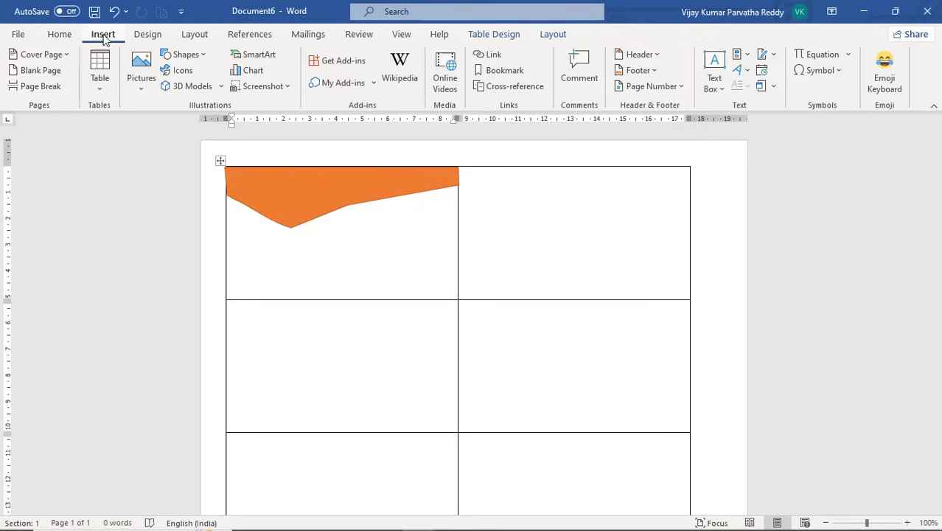
pyautogui.click(200, 58)
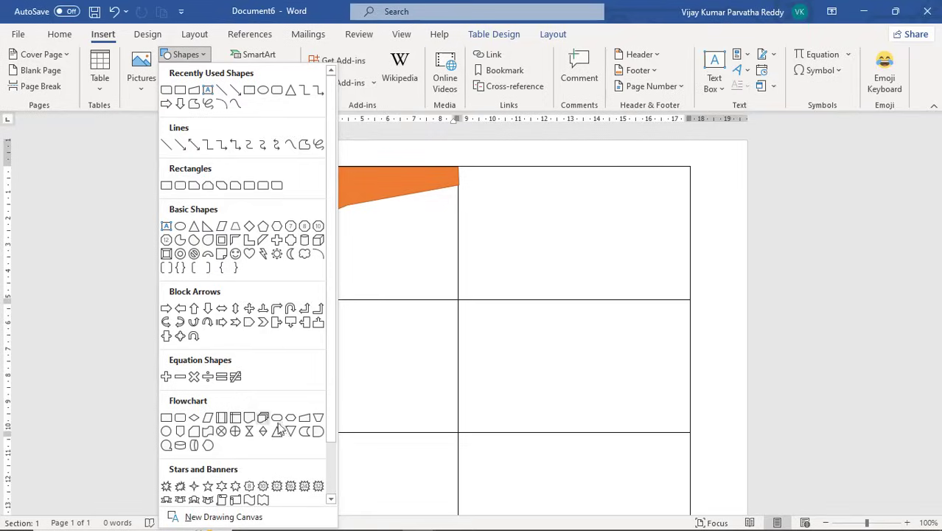
pyautogui.press('Escape')
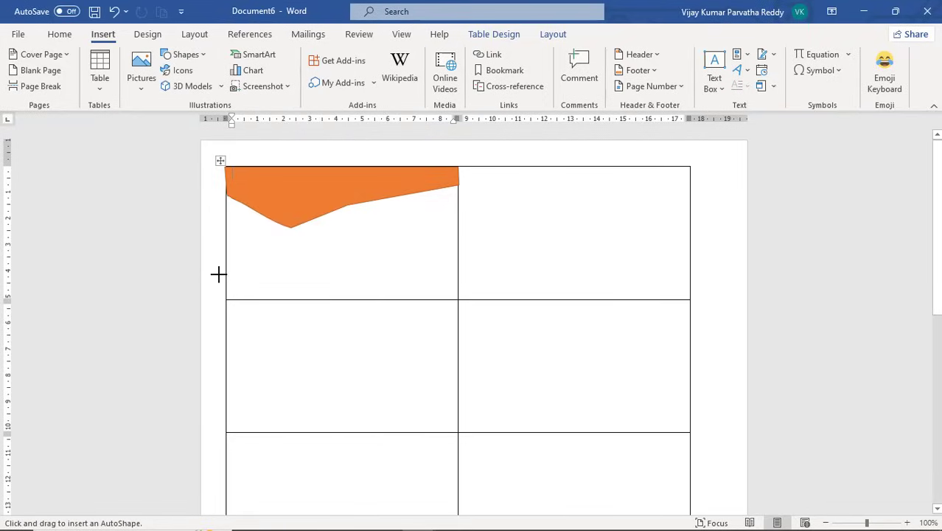
pyautogui.moveTo(225, 273); pyautogui.dragTo(458, 299)
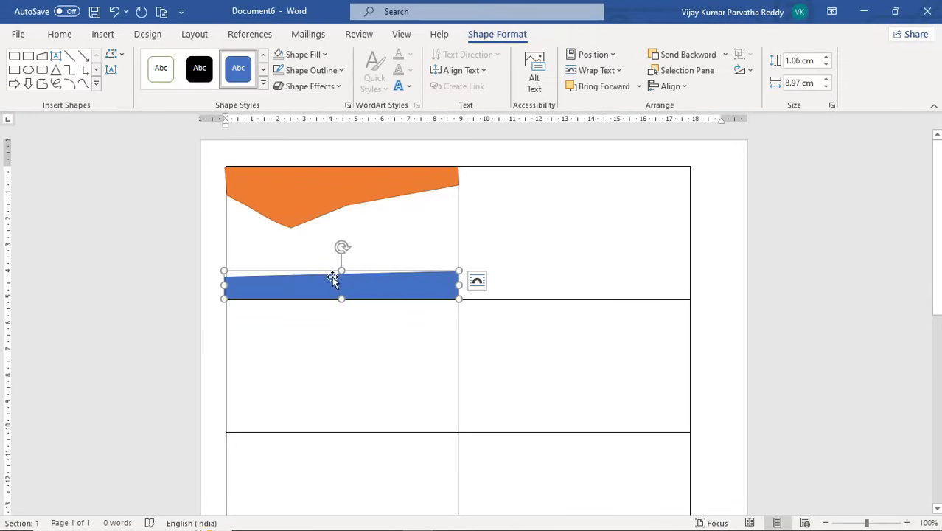
# Apply the green colored-fill shape style to the slanted strip along the bottom of the first cell
pyautogui.click(263, 70)
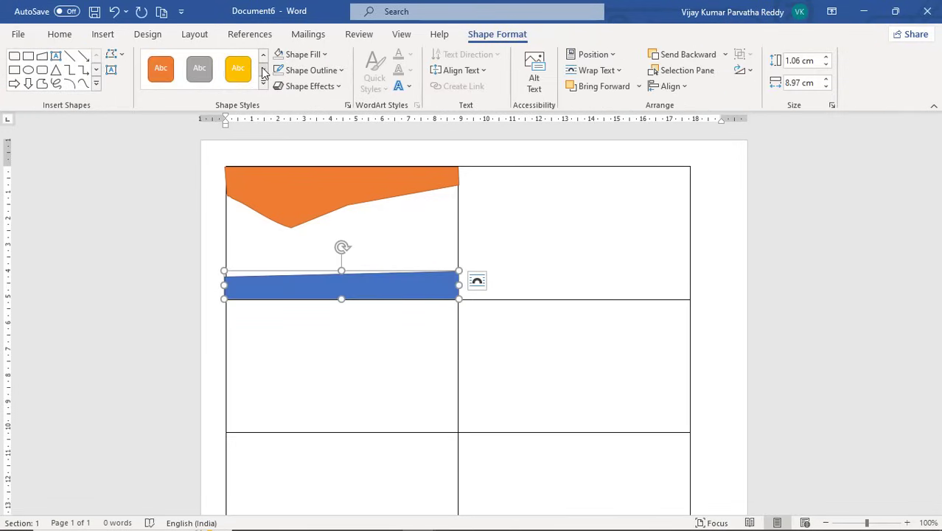
pyautogui.click(264, 70)
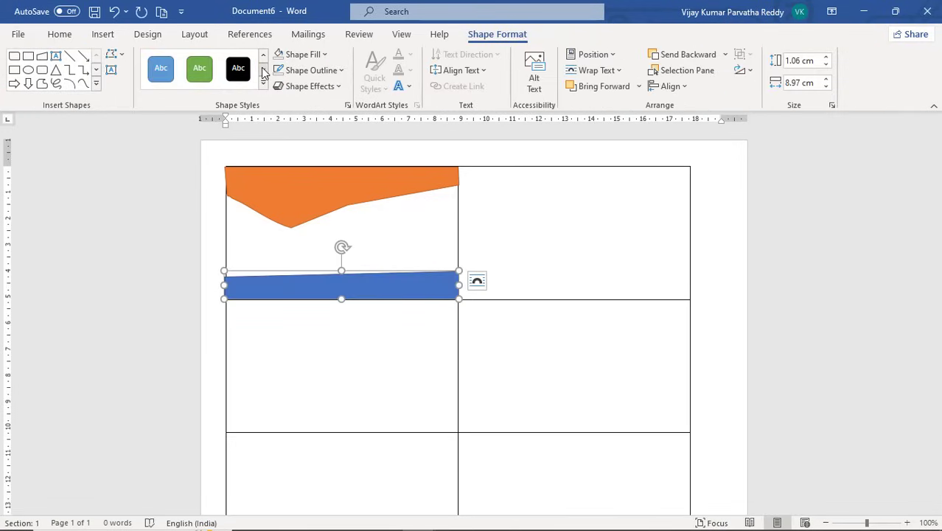
pyautogui.click(200, 71)
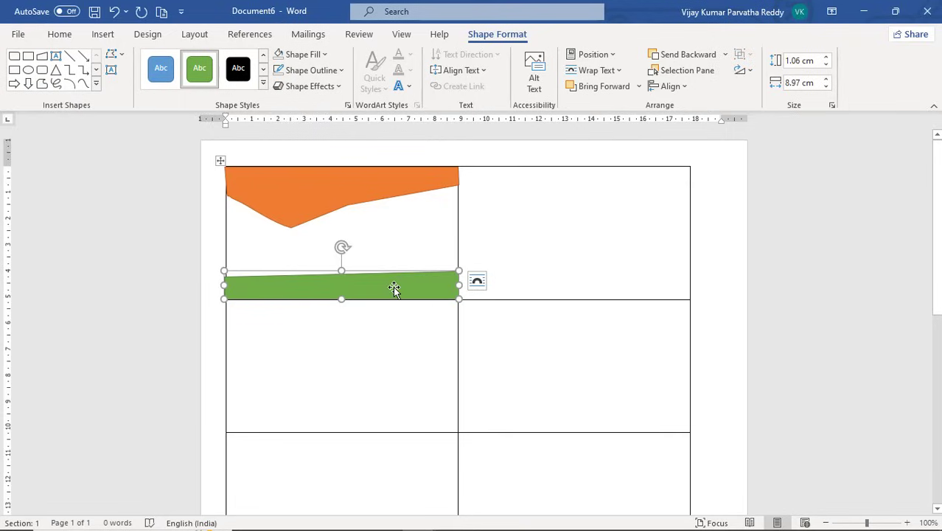
# Edit the green strip's points, raising its upper-right corner and shifting it slightly left so the shape is about 1.4 cm high
pyautogui.click(114, 54)
pyautogui.click(144, 95)
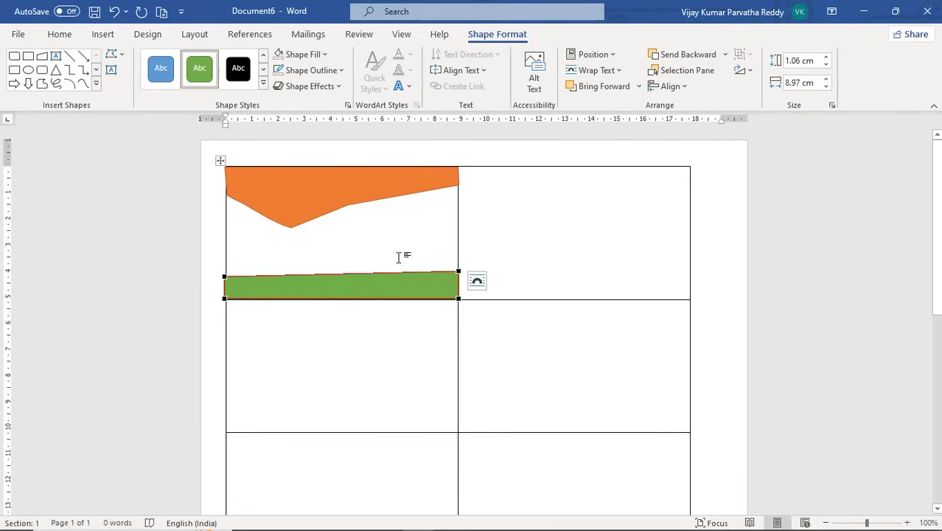
pyautogui.moveTo(458, 272)
pyautogui.mouseDown()
pyautogui.moveTo(457, 250)
pyautogui.moveTo(454, 263)
pyautogui.mouseUp()
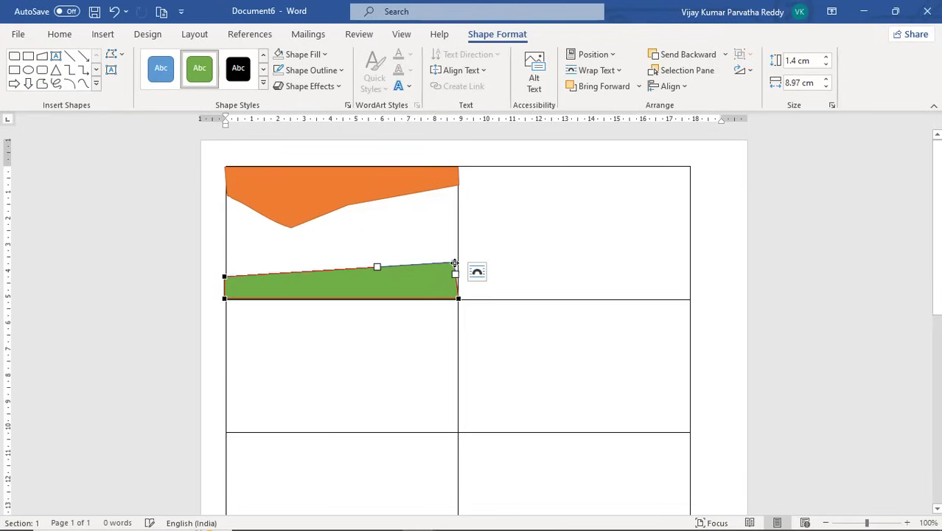
pyautogui.click(327, 201)
pyautogui.click(339, 285)
pyautogui.click(311, 200)
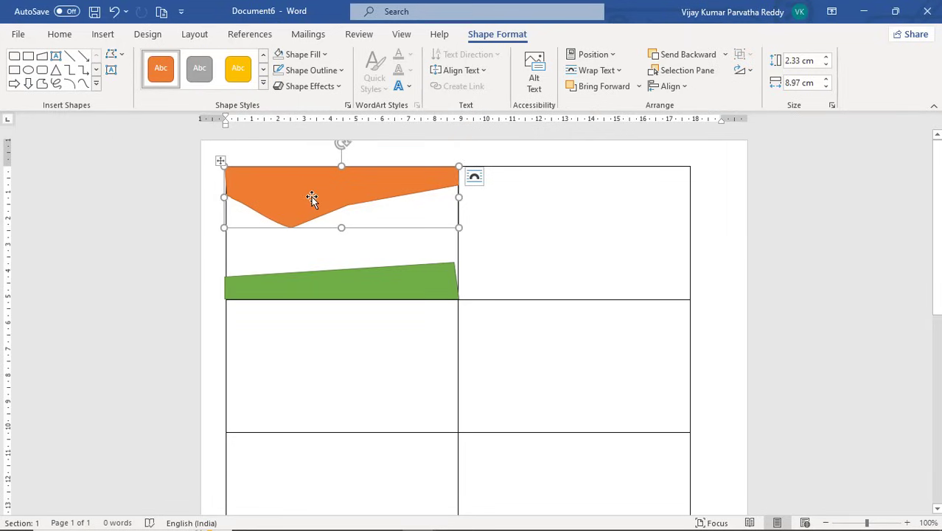
pyautogui.click(339, 287)
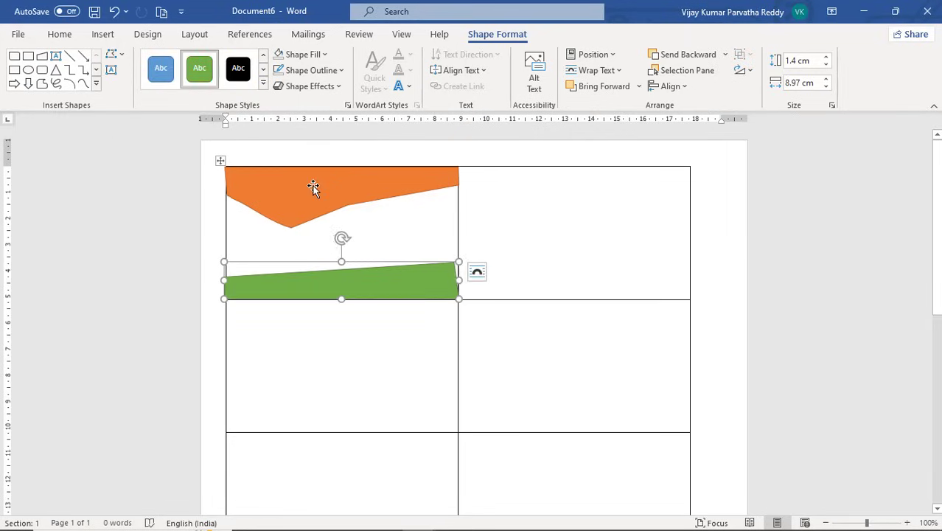
pyautogui.click(315, 184)
pyautogui.click(341, 285)
# Add the top-aligned text "EDUSOFT LEARNING SYSTEMS" to the orange banner
pyautogui.click(321, 201)
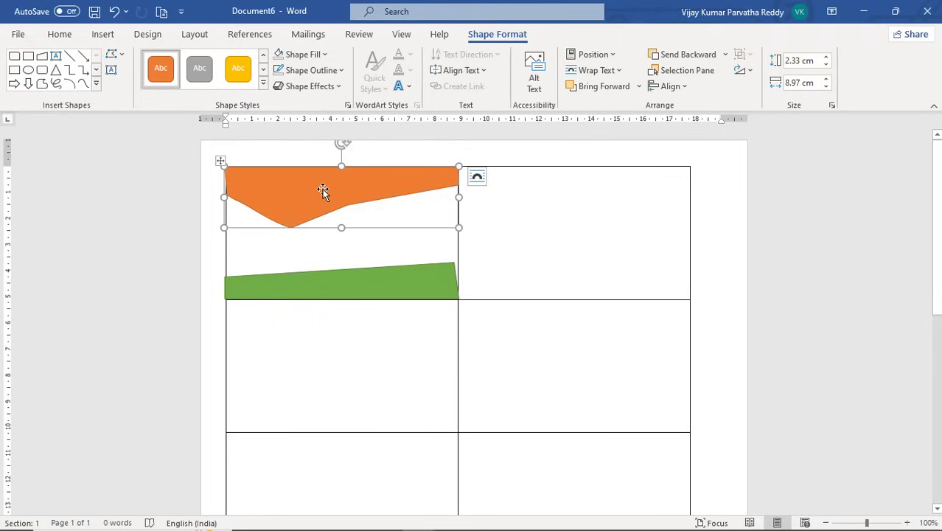
pyautogui.rightClick(325, 186)
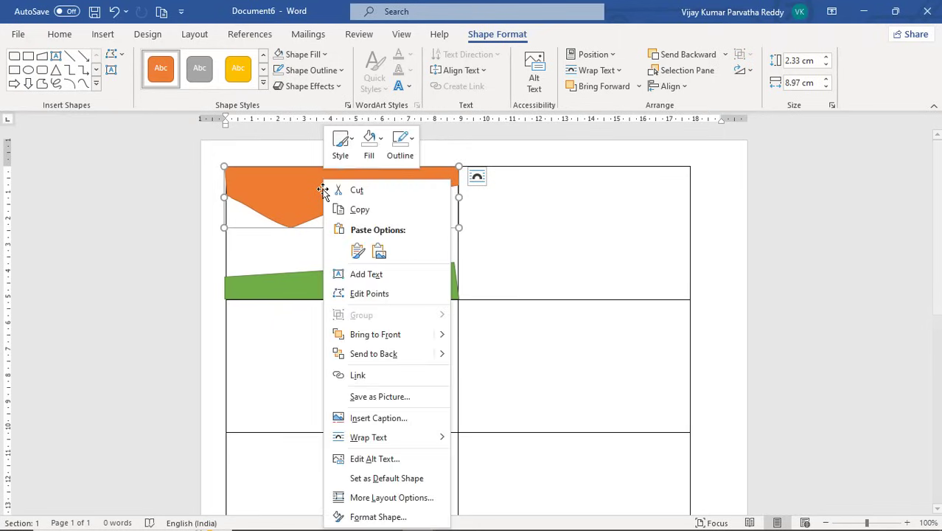
pyautogui.click(362, 278)
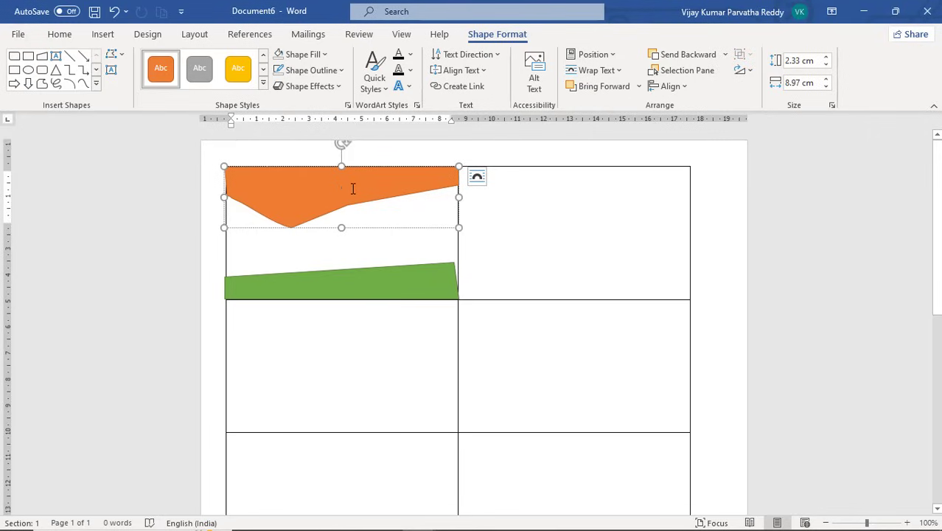
pyautogui.click(486, 71)
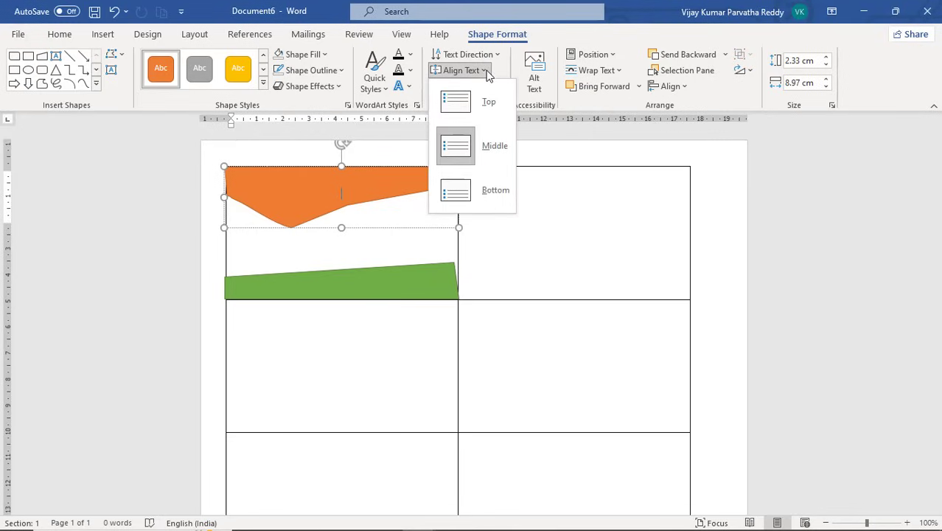
pyautogui.click(480, 104)
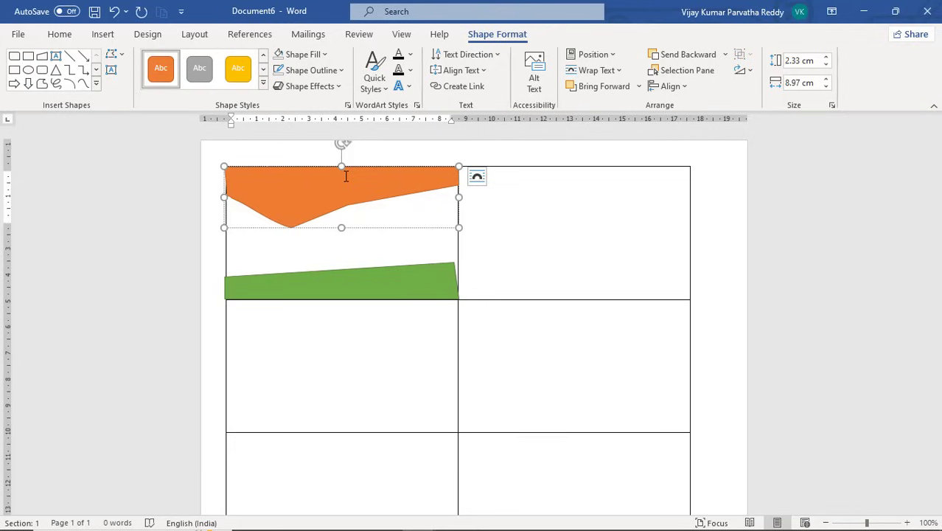
pyautogui.write('EDUSOFT LEARNING SYSTEMS')
# Give the banner's title the bold dark text effect with a blue outline and enlarge it to 16 pt
pyautogui.hotkey('ctrl', 'a')
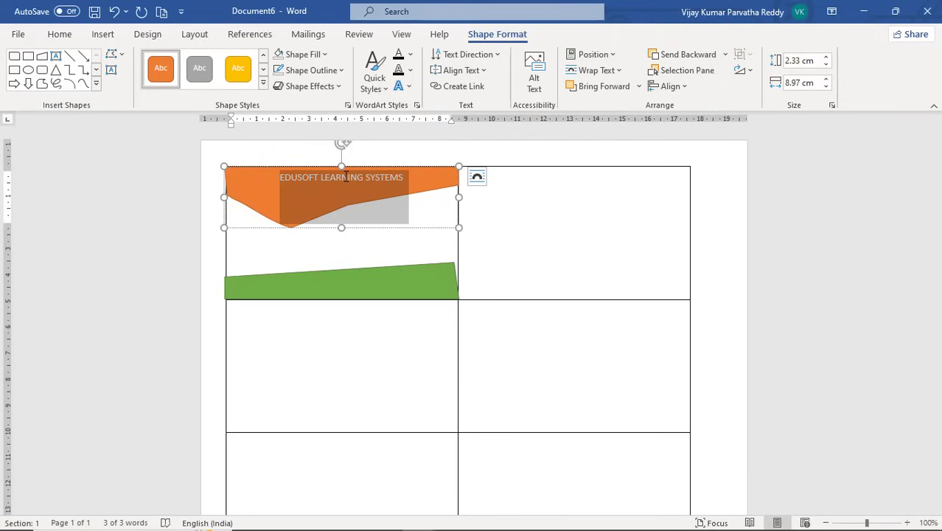
pyautogui.click(61, 36)
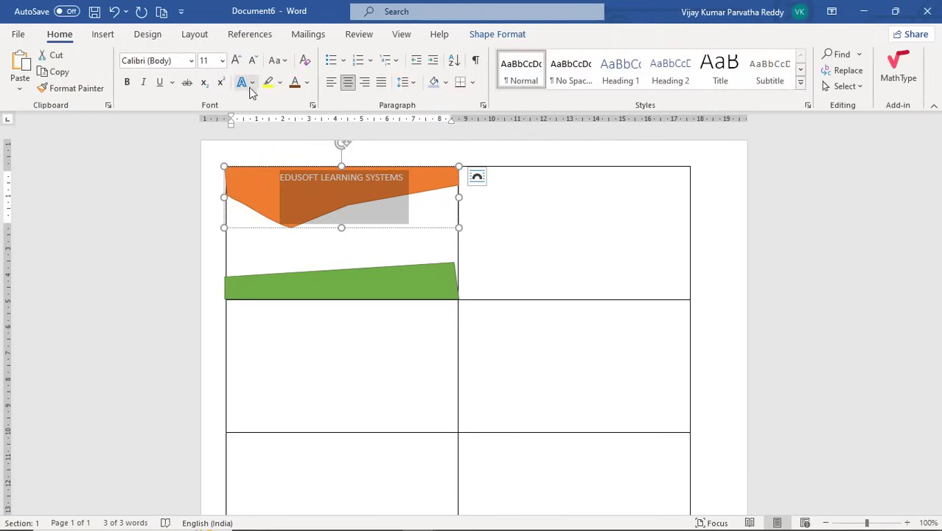
pyautogui.click(252, 89)
pyautogui.click(294, 151)
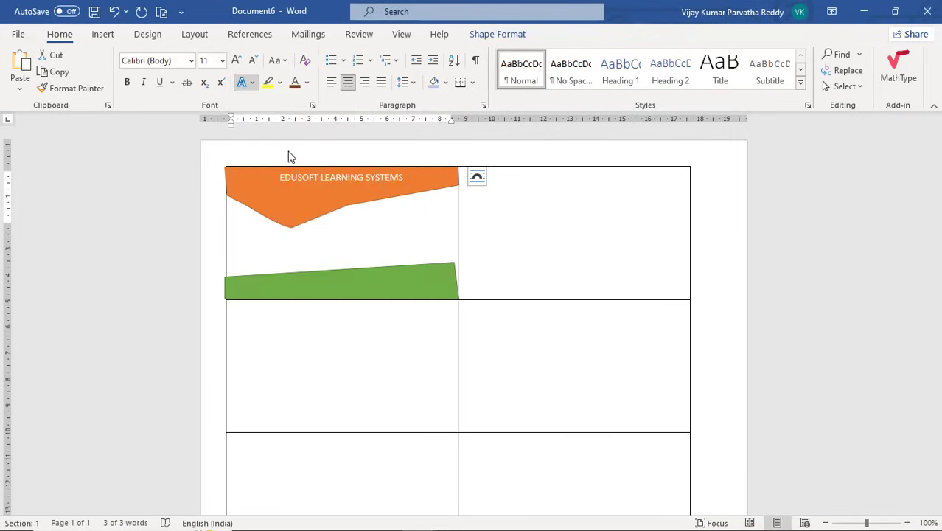
pyautogui.click(256, 87)
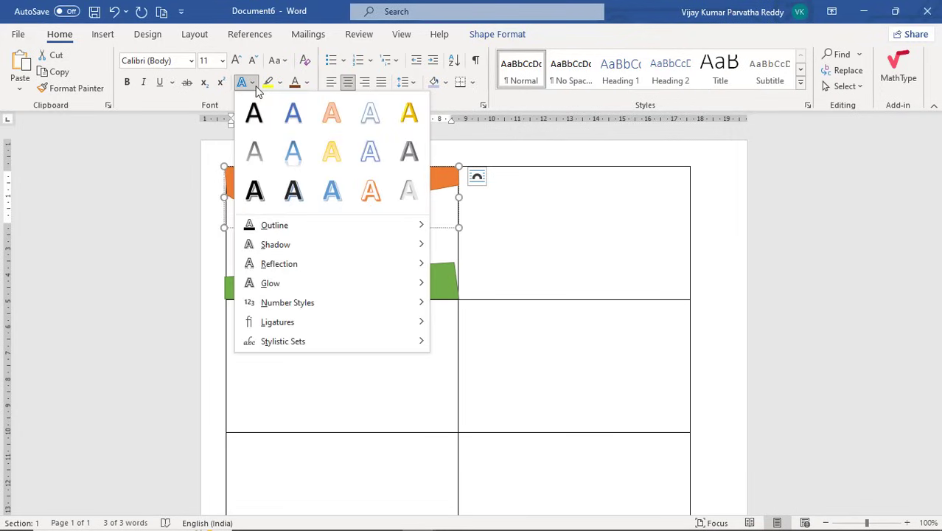
pyautogui.click(288, 190)
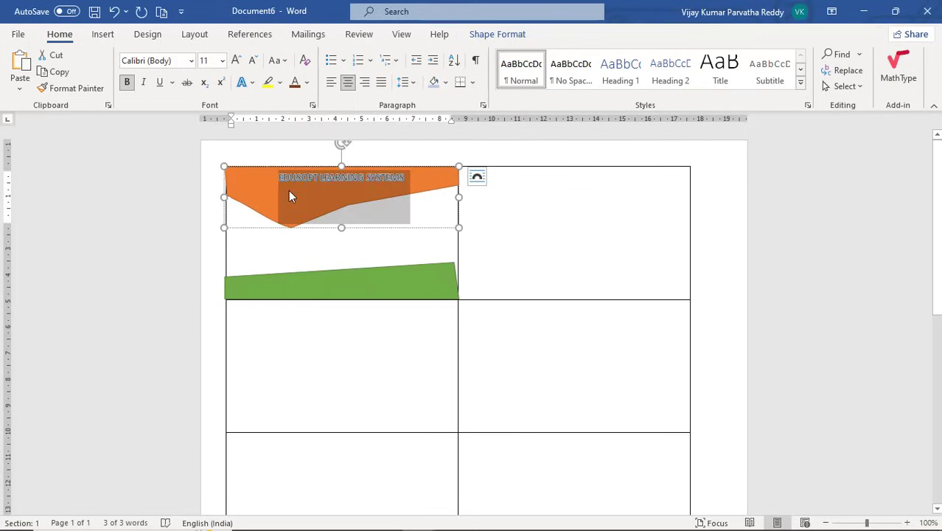
pyautogui.hotkey('ctrl', 'shift', '.')
pyautogui.hotkey('ctrl', 'shift', '.')
pyautogui.hotkey('ctrl', 'shift', '.')
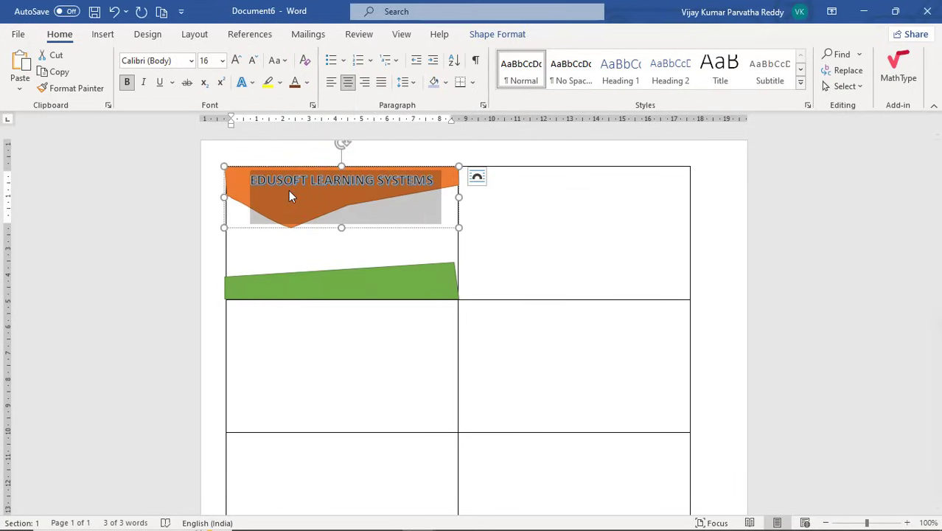
# Enlarge the orange banner's title to 18 pt and stretch the banner slightly downward in the first cell
pyautogui.hotkey('ctrl', 'shift', '.')
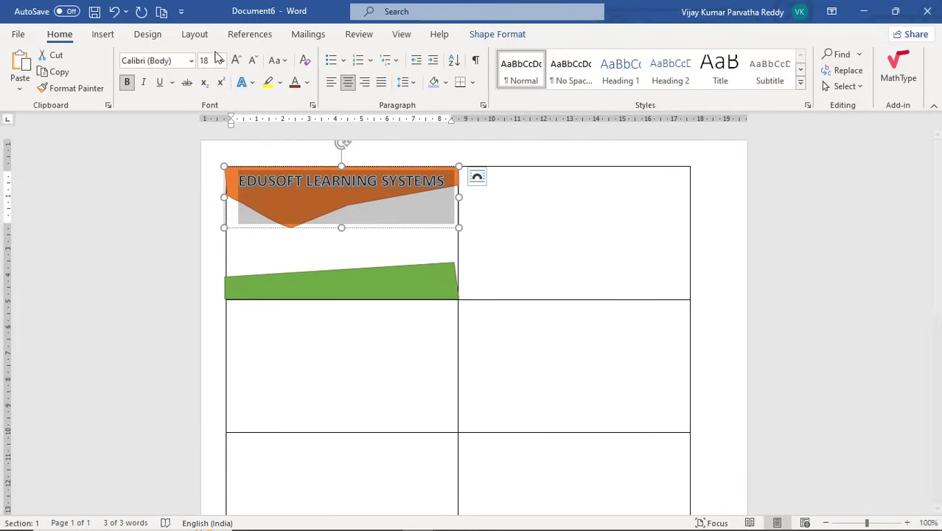
pyautogui.click(341, 212)
pyautogui.moveTo(342, 211); pyautogui.dragTo(341, 238)
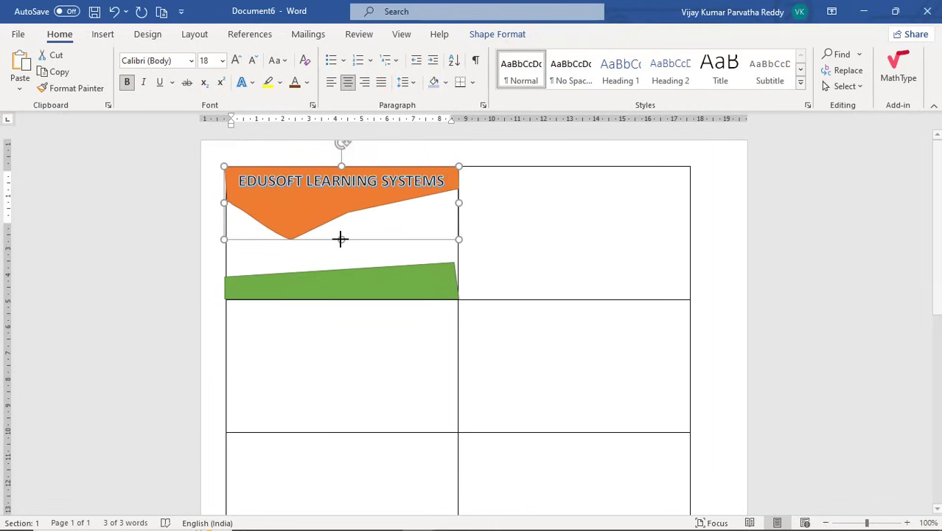
pyautogui.click(351, 186)
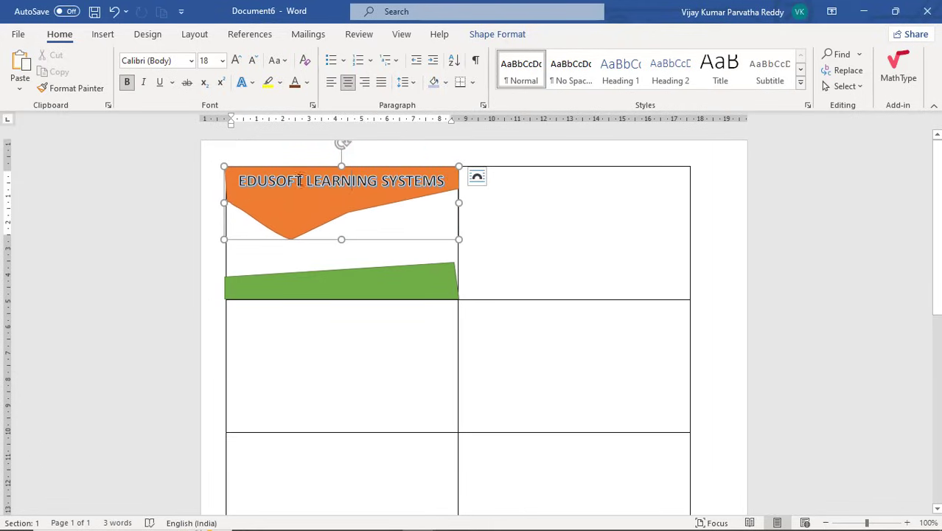
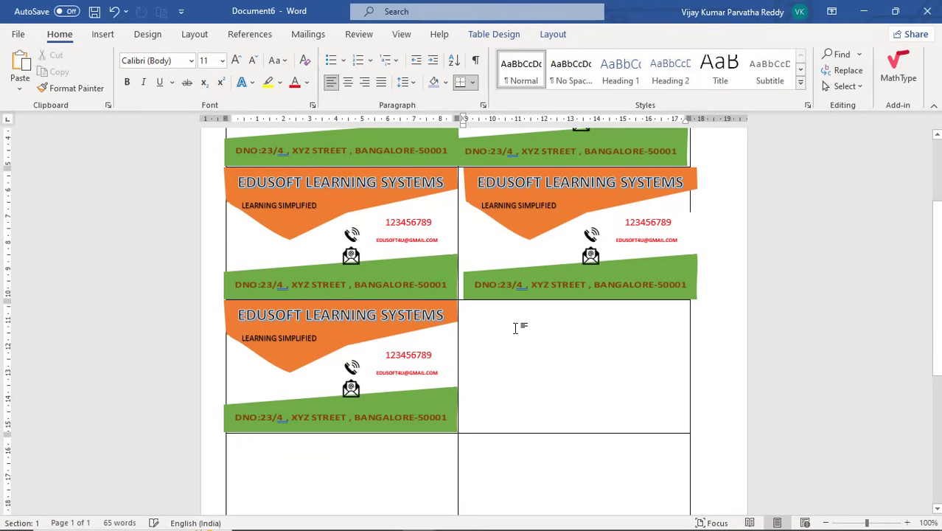
# Paste the copied card design into the right-hand cell of the table's third row
pyautogui.hotkey('ctrl', 'v')
pyautogui.scroll(-2, 524, 354)
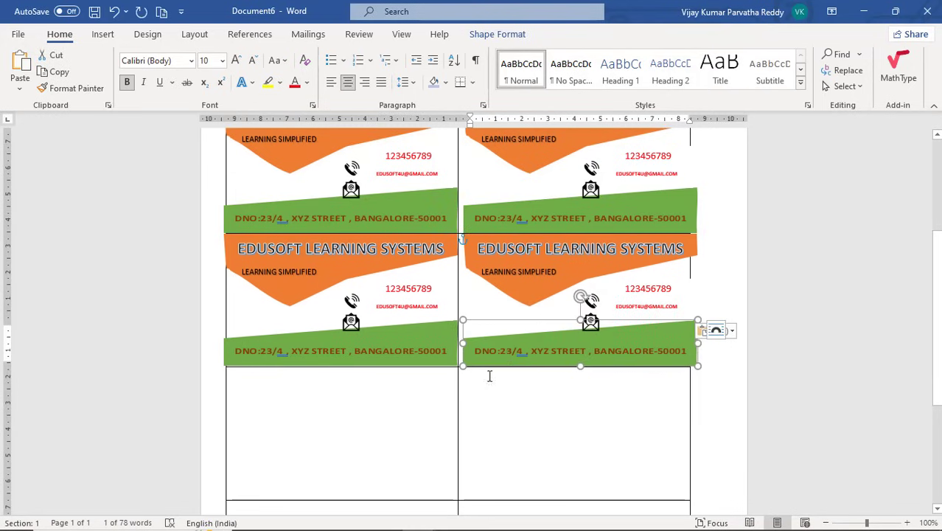
pyautogui.scroll(5, 427, 261)
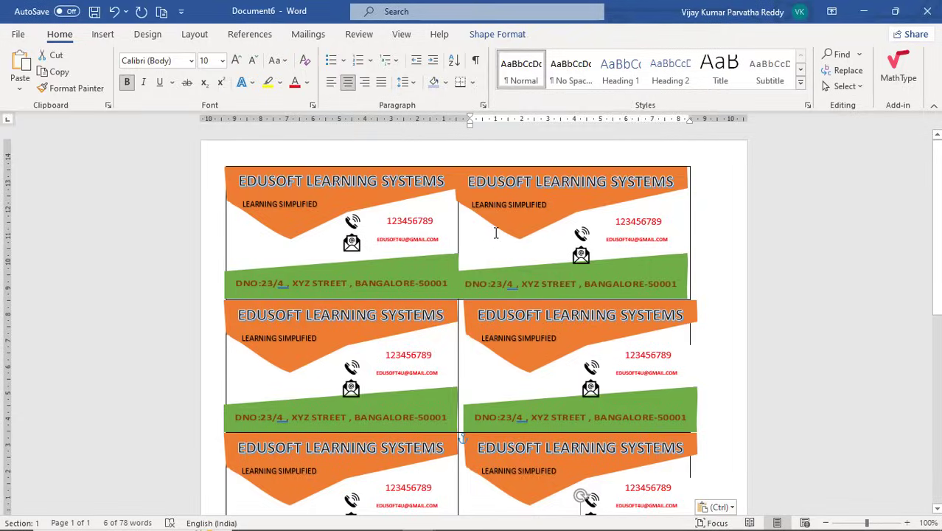
# Add blank paragraphs below the table until the cursor is well down a new second page
pyautogui.scroll(-10, 496, 233)
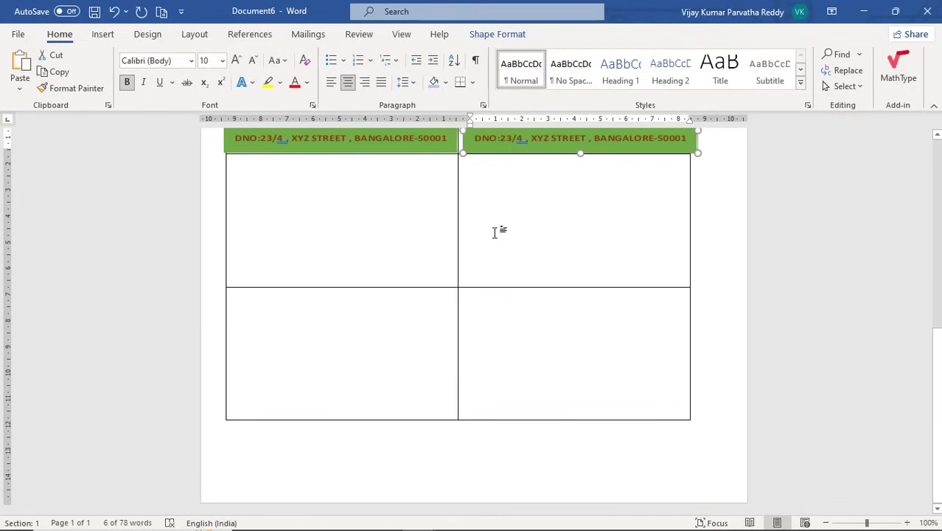
pyautogui.click(460, 445)
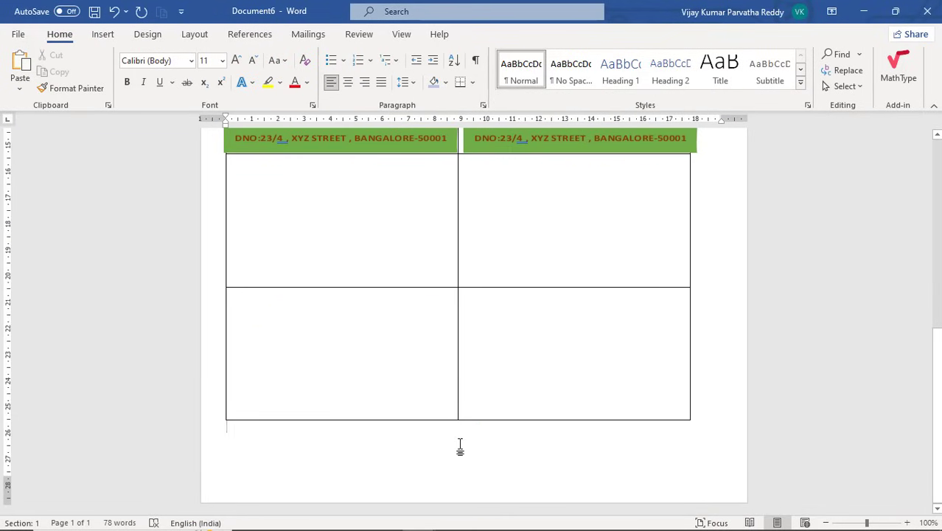
pyautogui.press('Return')
pyautogui.press('Return')
pyautogui.press('Return')
pyautogui.press('Return')
pyautogui.press('Return')
pyautogui.press('Return')
pyautogui.press('Return')
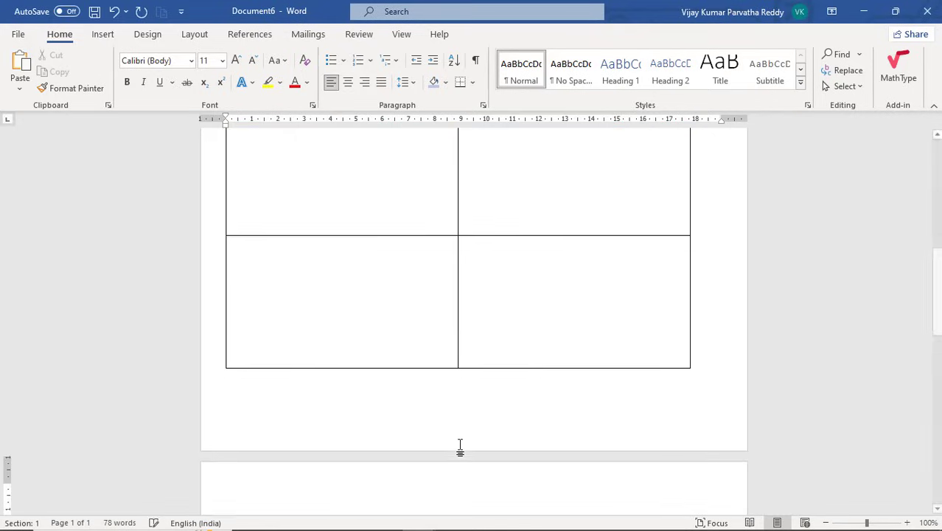
pyautogui.press('Return')
pyautogui.press('Return')
pyautogui.press('Return')
pyautogui.press('Return')
pyautogui.press('Return')
pyautogui.press('Return')
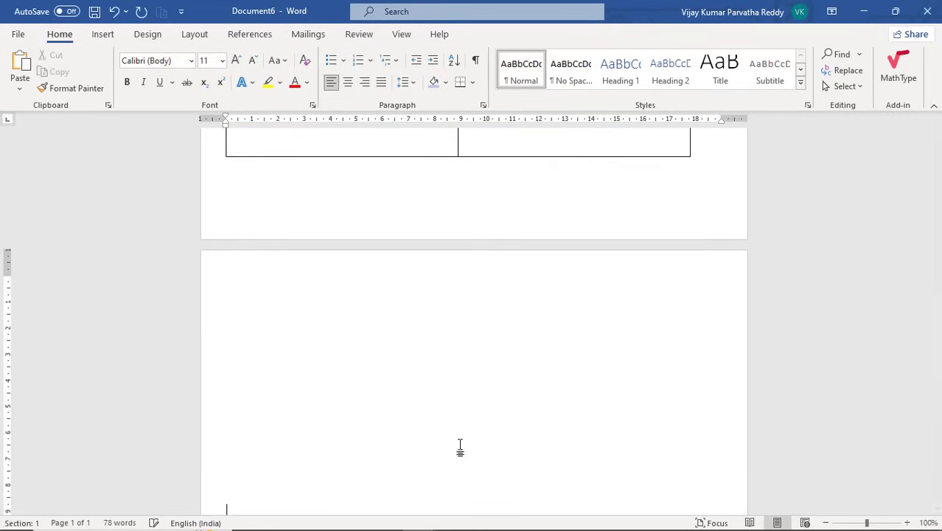
# Draw a rectangle about 8.8 cm wide and 4.8 cm high near the second page's upper-left corner
pyautogui.click(103, 34)
pyautogui.click(203, 59)
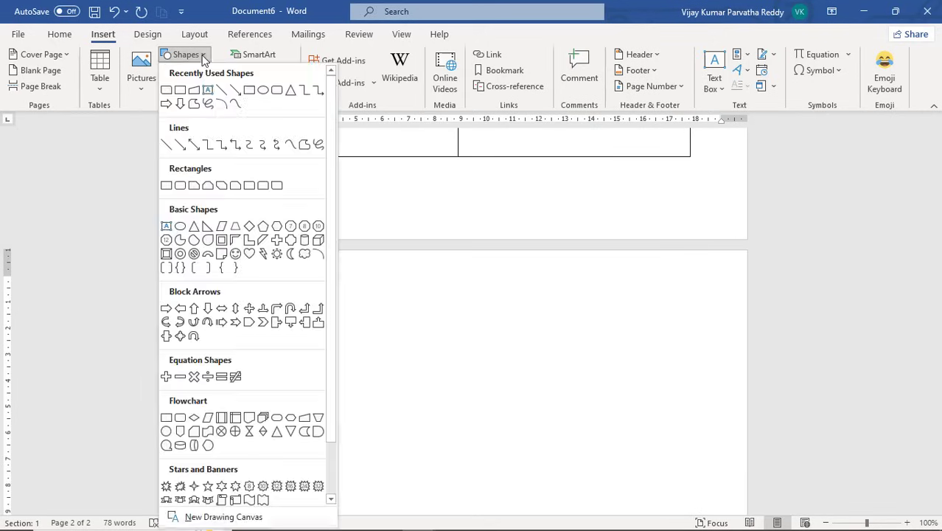
pyautogui.click(251, 90)
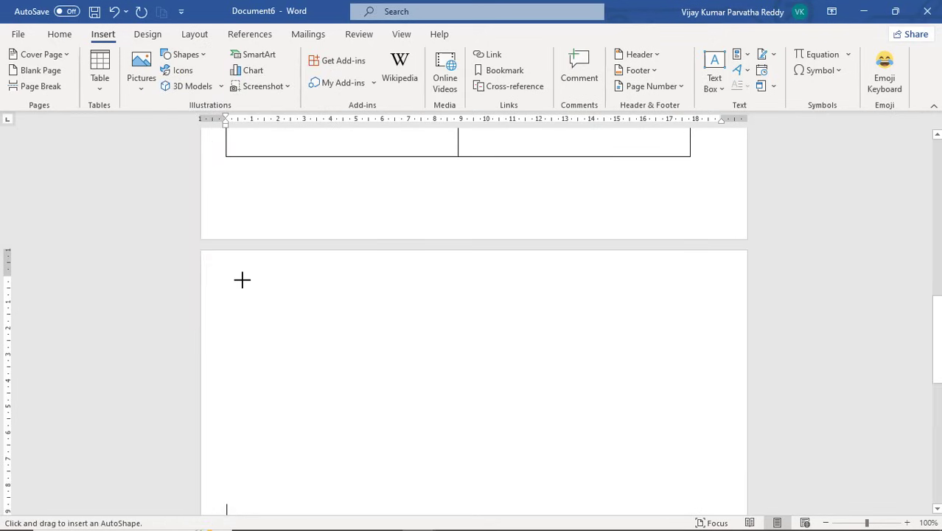
pyautogui.moveTo(242, 280); pyautogui.dragTo(474, 406)
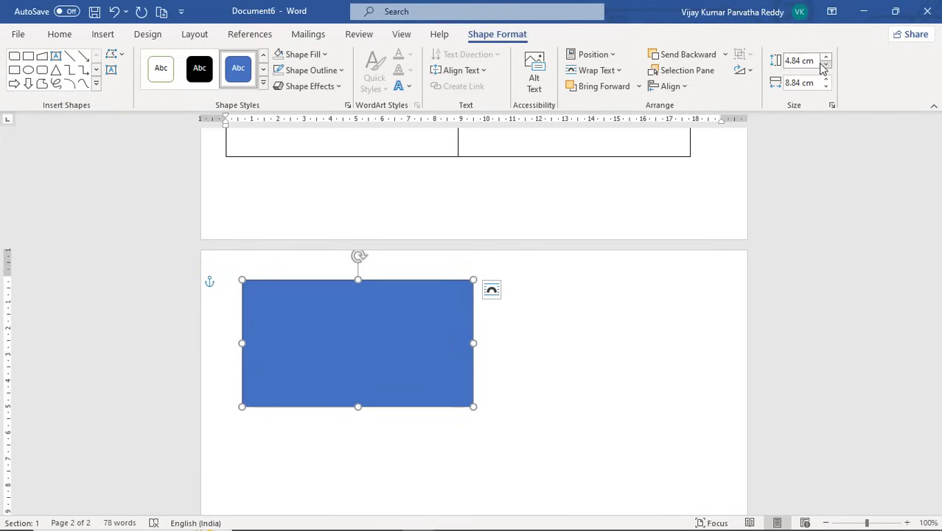
# Set the rectangle's height to 5 cm and its width to 9 cm
pyautogui.click(818, 61)
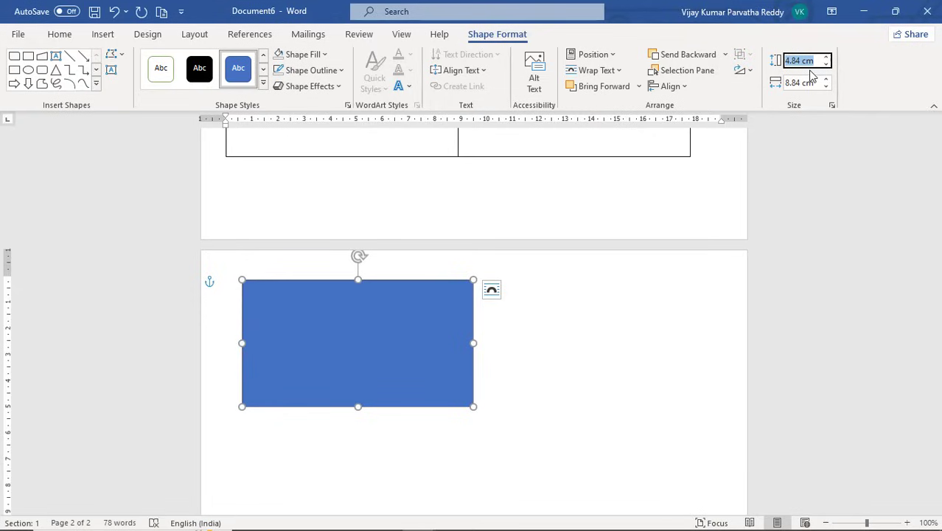
pyautogui.write('5')
pyautogui.press('Tab')
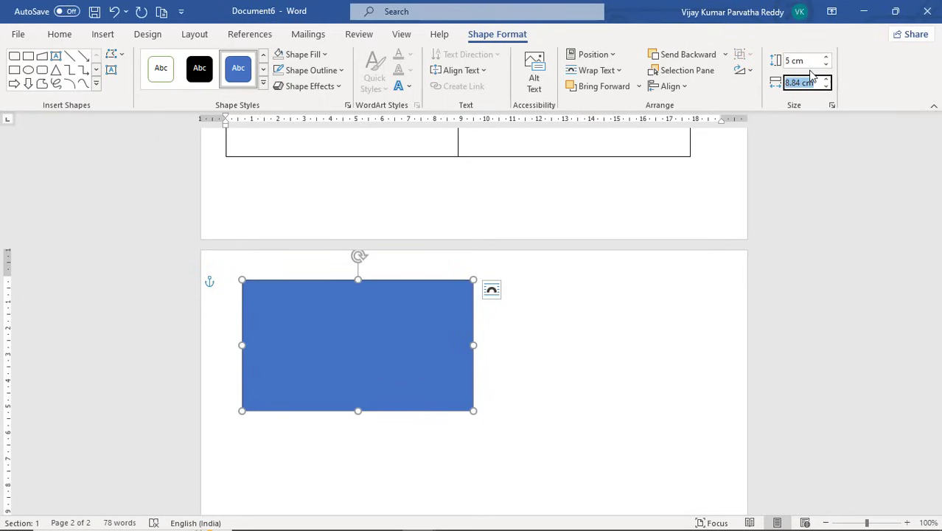
pyautogui.write('9')
pyautogui.press('Tab')
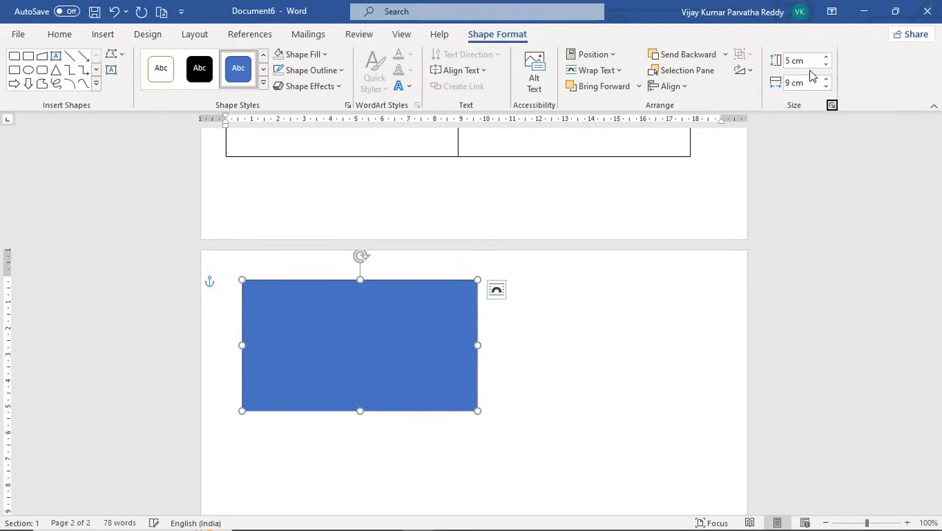
pyautogui.click(810, 63)
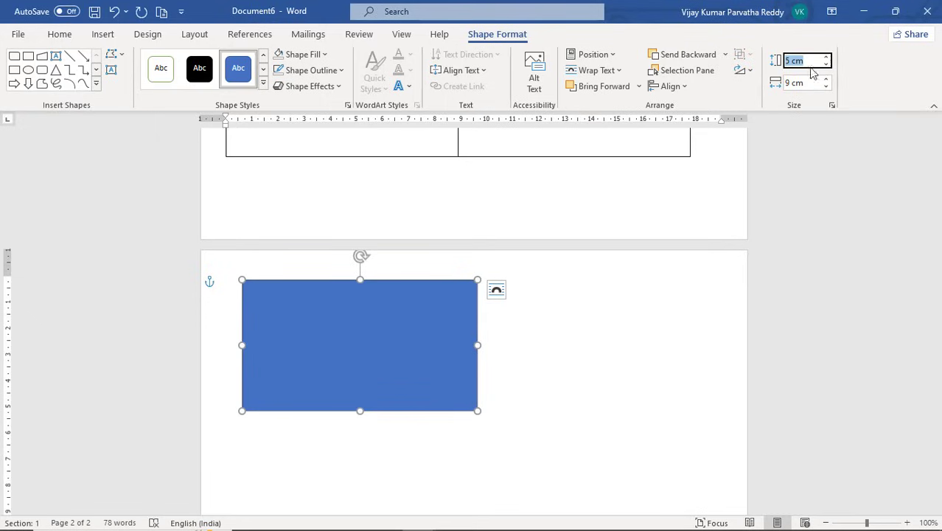
pyautogui.click(807, 83)
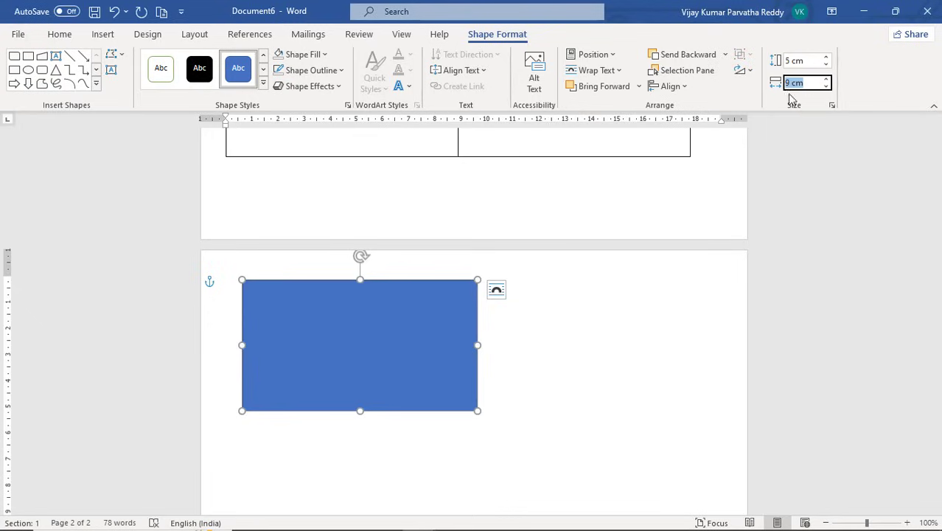
pyautogui.click(374, 284)
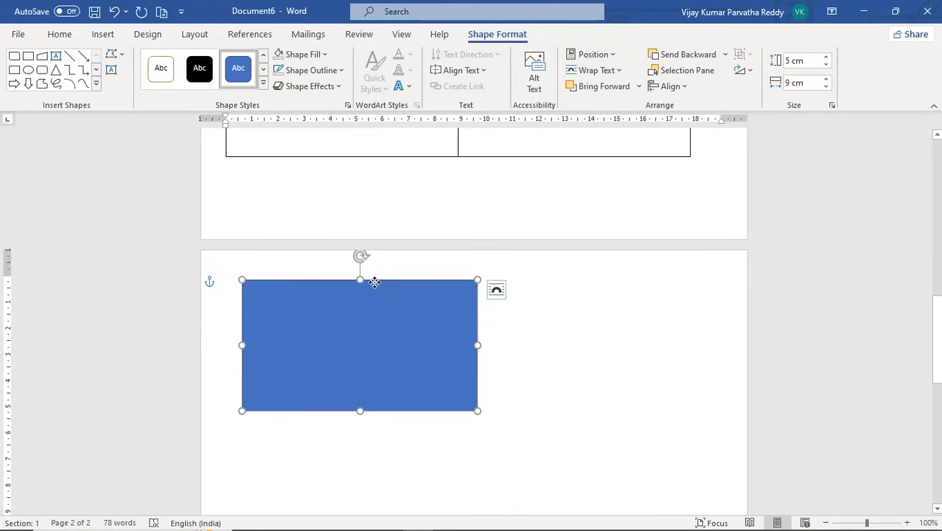
# Apply the yellow colored-fill shape style to the rectangle on the second page
pyautogui.click(161, 83)
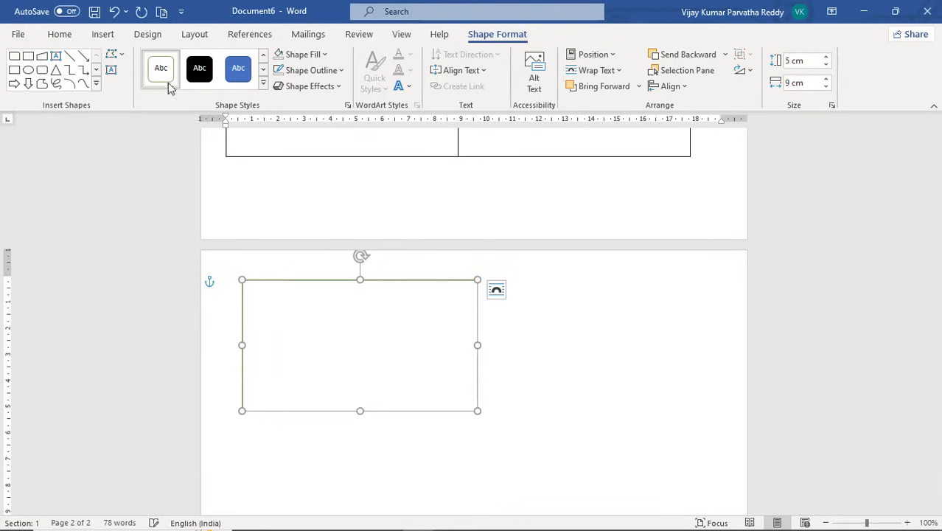
pyautogui.click(264, 70)
pyautogui.click(237, 68)
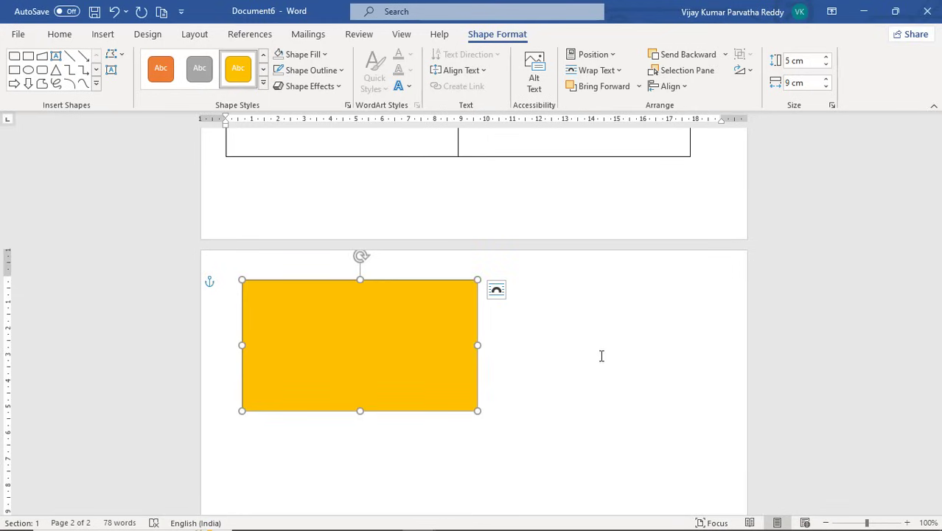
pyautogui.click(516, 361)
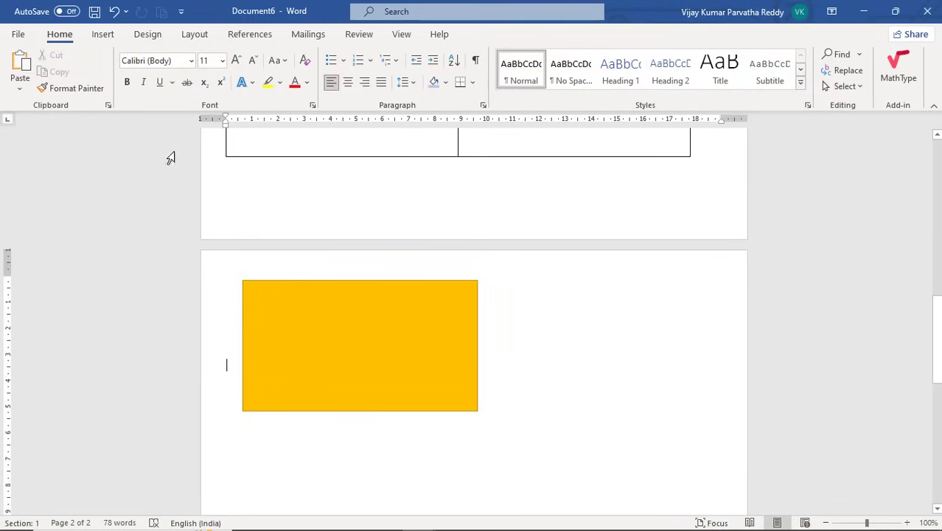
# Draw a flowchart connector ellipse at the yellow rectangle's left edge, 5 cm high and about 3.8 cm wide
pyautogui.click(108, 38)
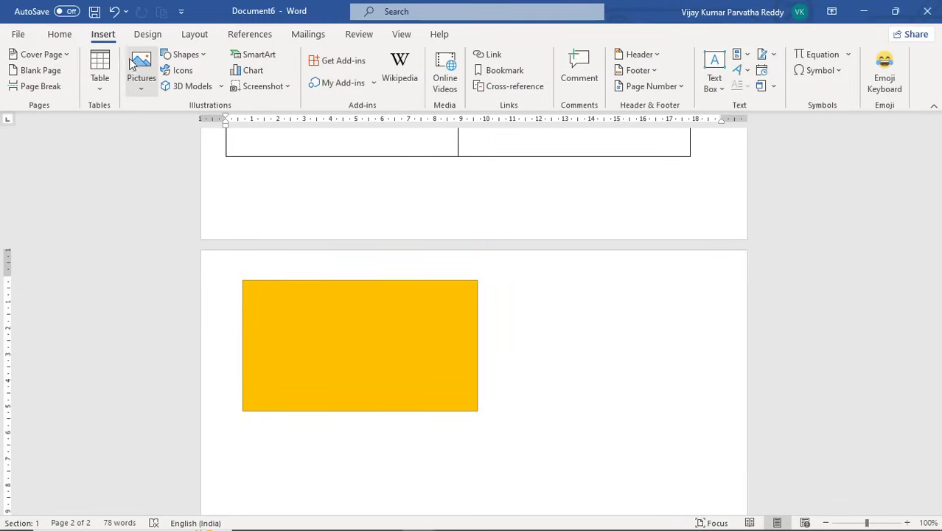
pyautogui.click(205, 59)
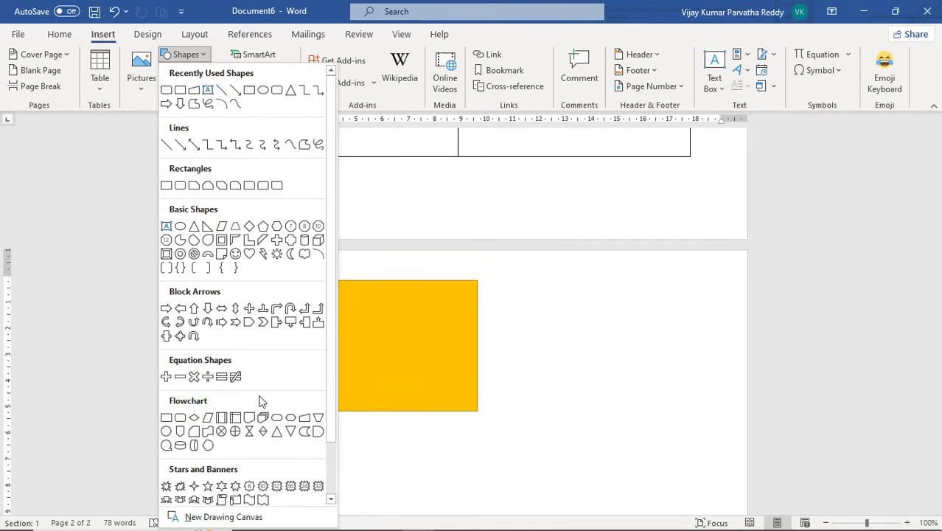
pyautogui.click(166, 437)
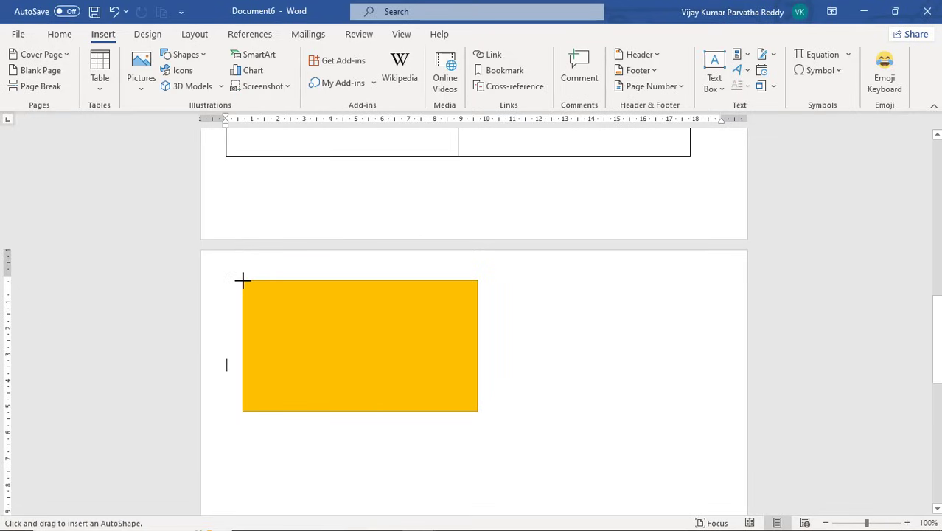
pyautogui.moveTo(243, 280); pyautogui.dragTo(281, 411)
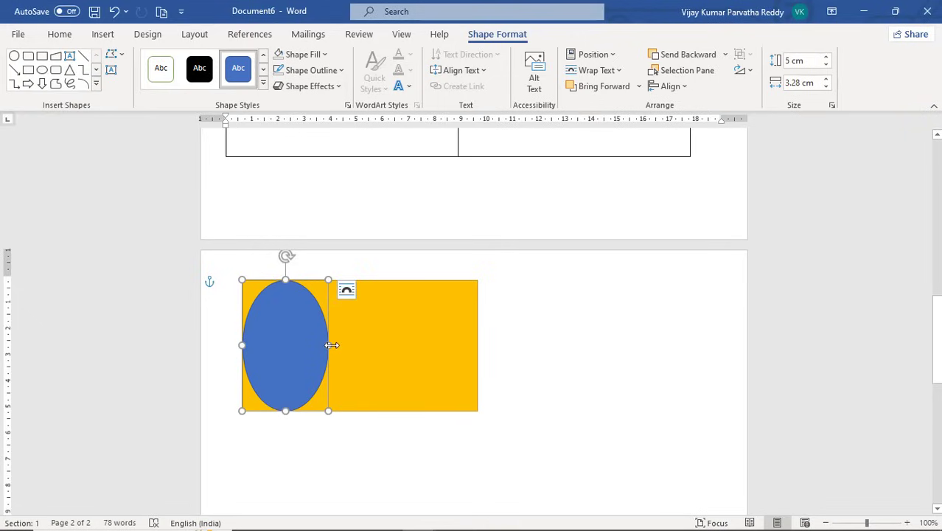
pyautogui.moveTo(327, 343); pyautogui.dragTo(342, 345)
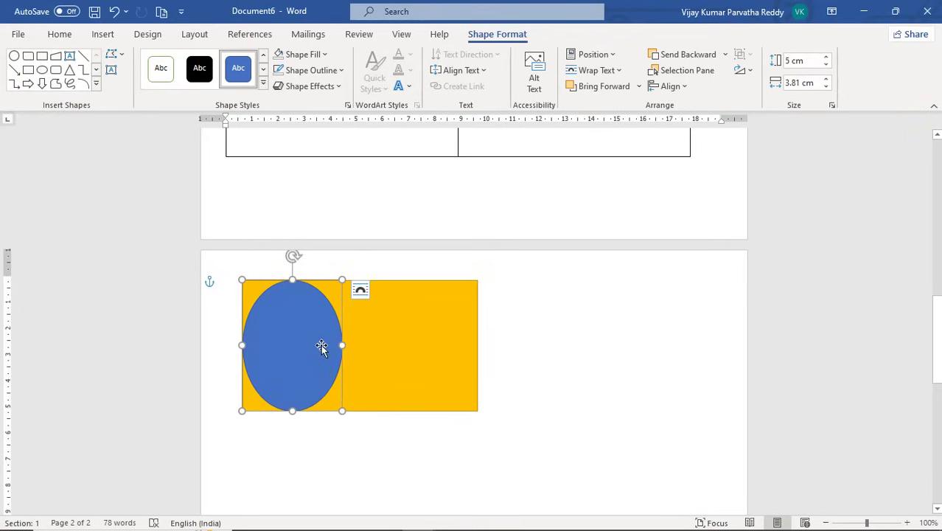
# Place a copy of the ellipse, narrowed to about 2.5 cm, centrally over the original and give it the yellow colored-fill style
pyautogui.hotkey('ctrl', 'v')
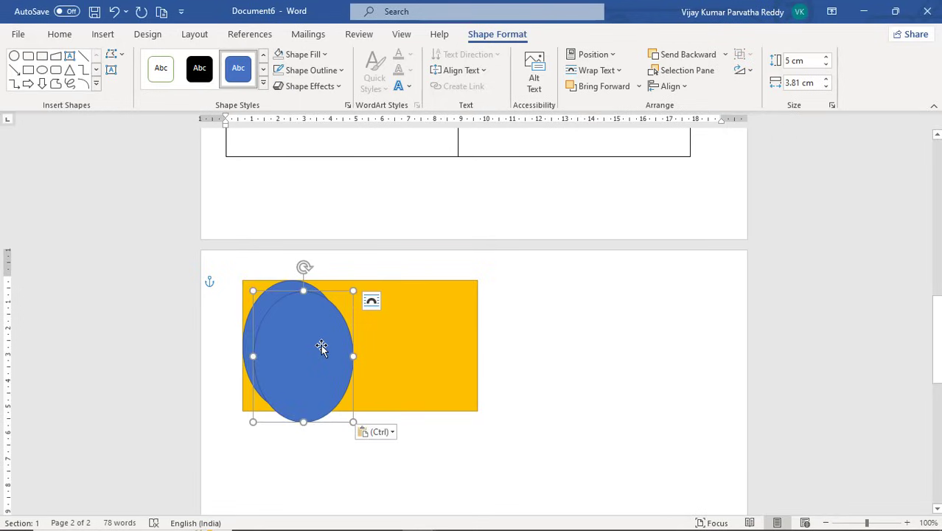
pyautogui.moveTo(321, 346)
pyautogui.mouseDown()
pyautogui.moveTo(308, 335)
pyautogui.moveTo(325, 344)
pyautogui.mouseUp()
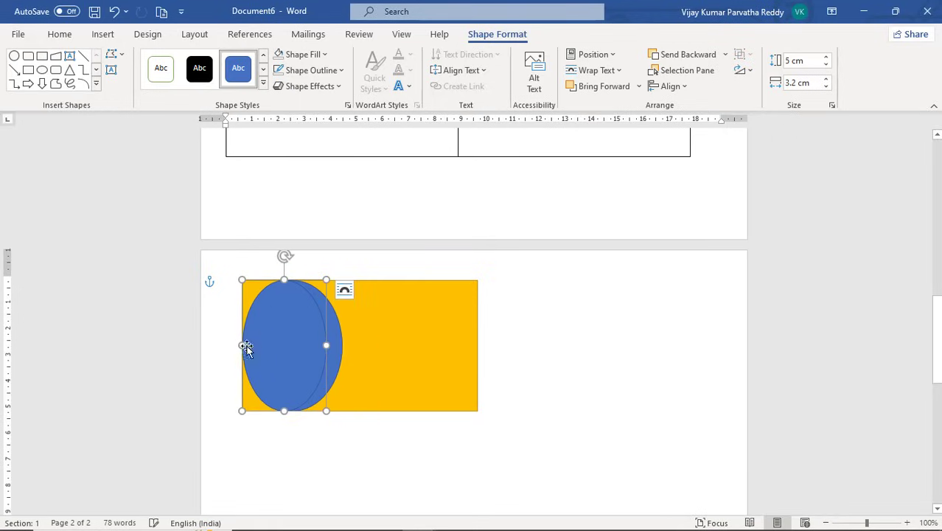
pyautogui.moveTo(242, 345); pyautogui.dragTo(259, 345)
pyautogui.click(263, 70)
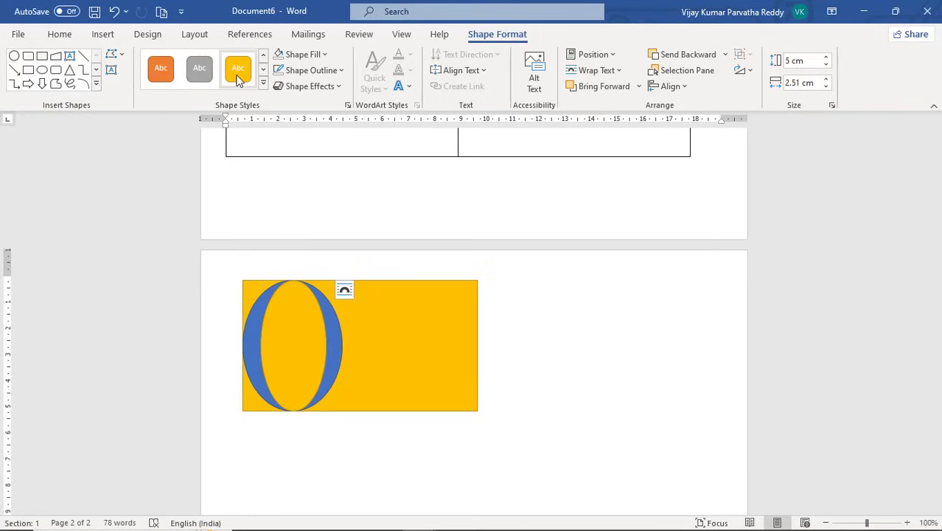
pyautogui.click(238, 79)
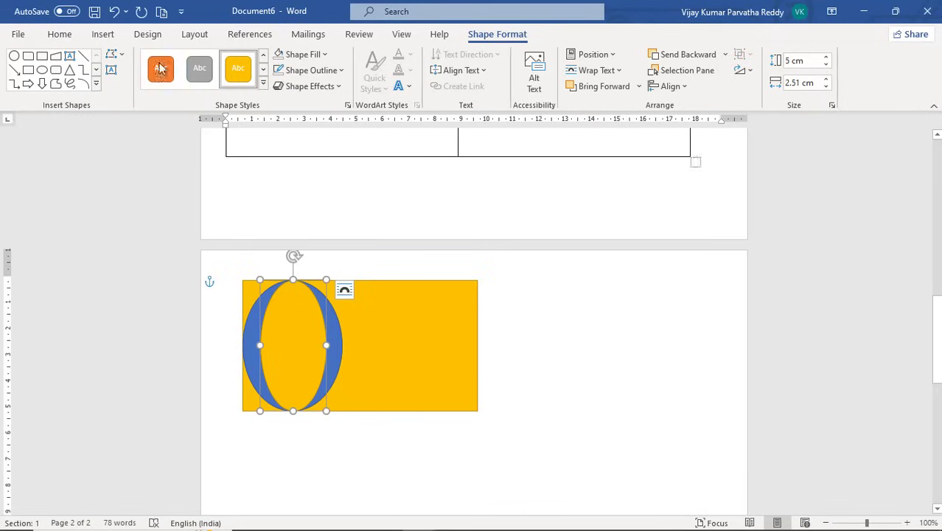
# Insert the car icon from the stock icons onto the second page
pyautogui.click(102, 34)
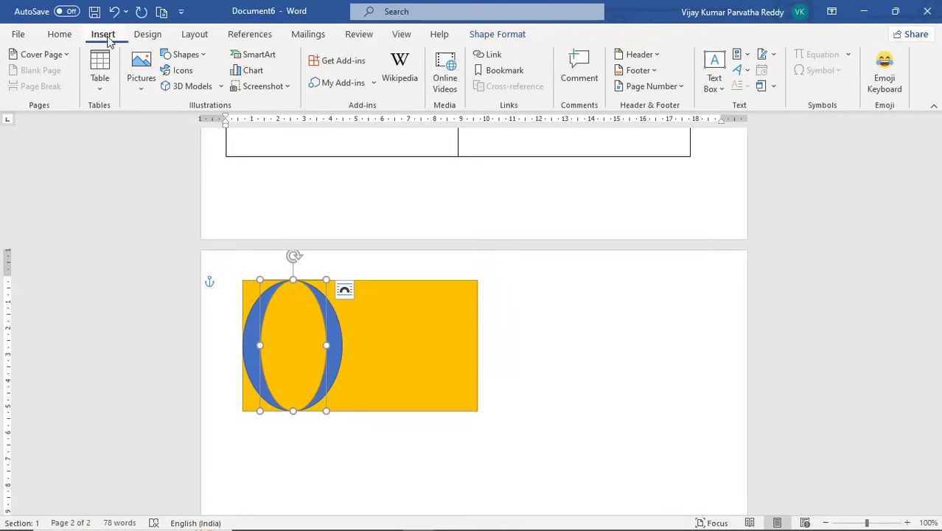
pyautogui.click(190, 71)
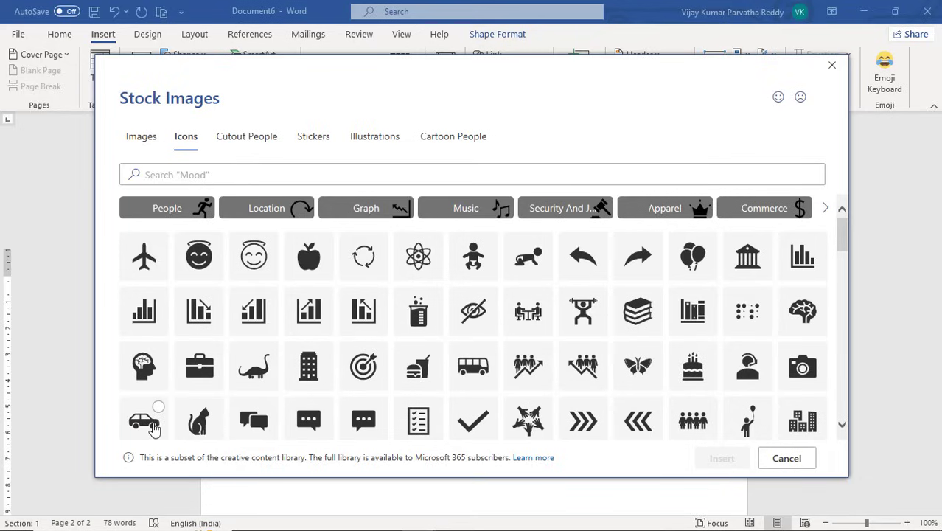
pyautogui.click(152, 426)
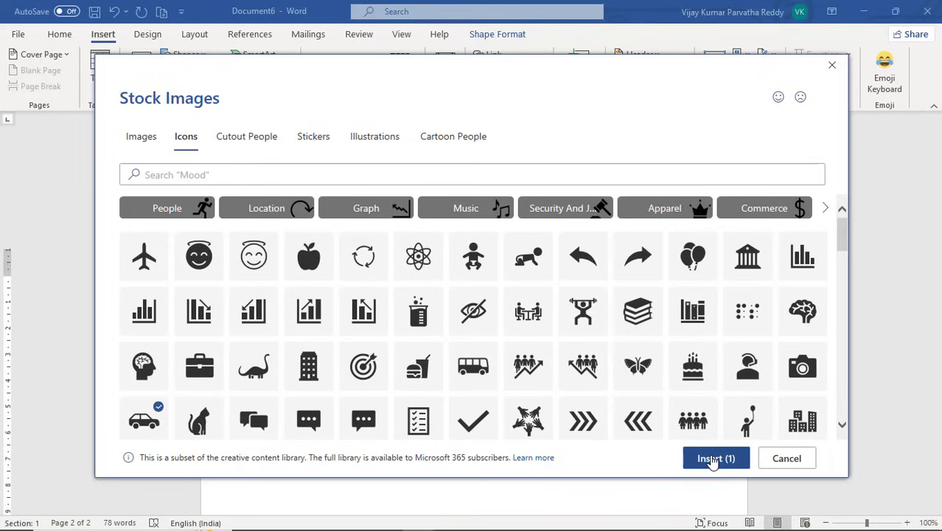
pyautogui.click(712, 459)
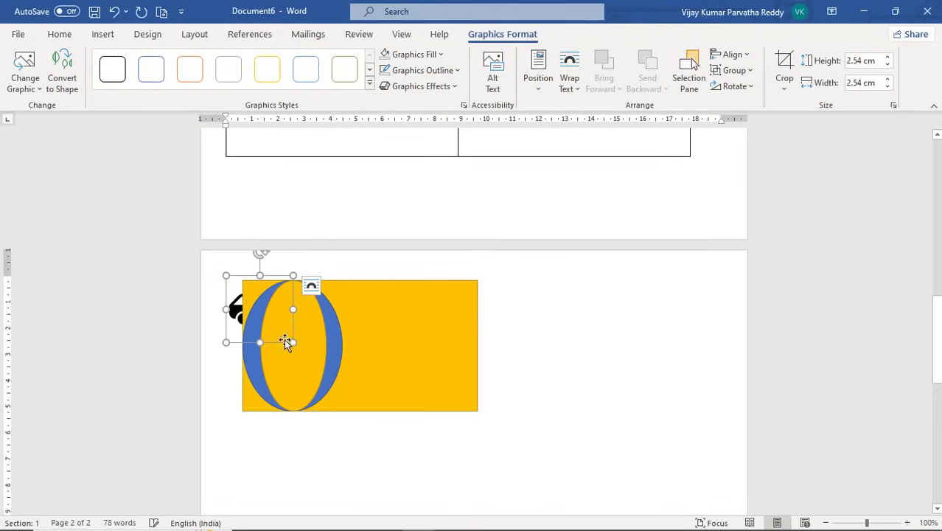
# Set the car icon's text wrapping to Tight and move the icon into the yellow ellipse
pyautogui.click(578, 85)
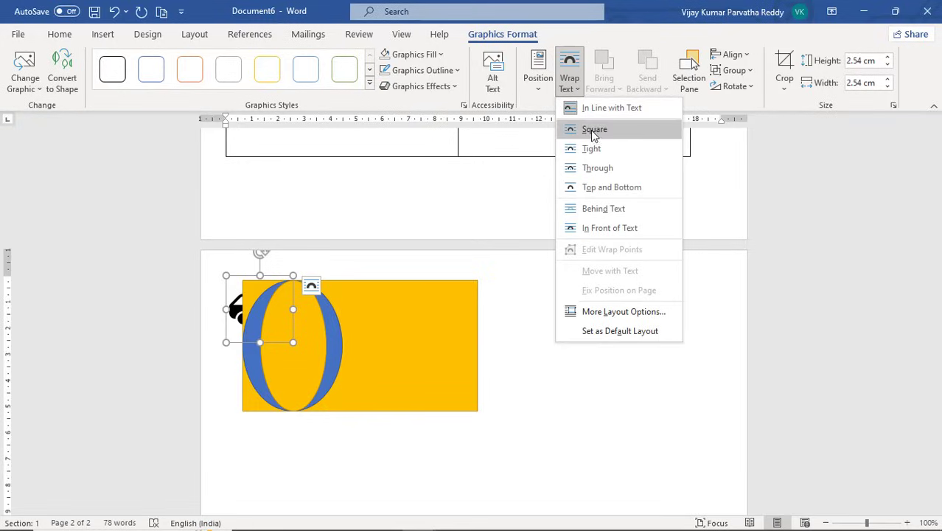
pyautogui.click(592, 149)
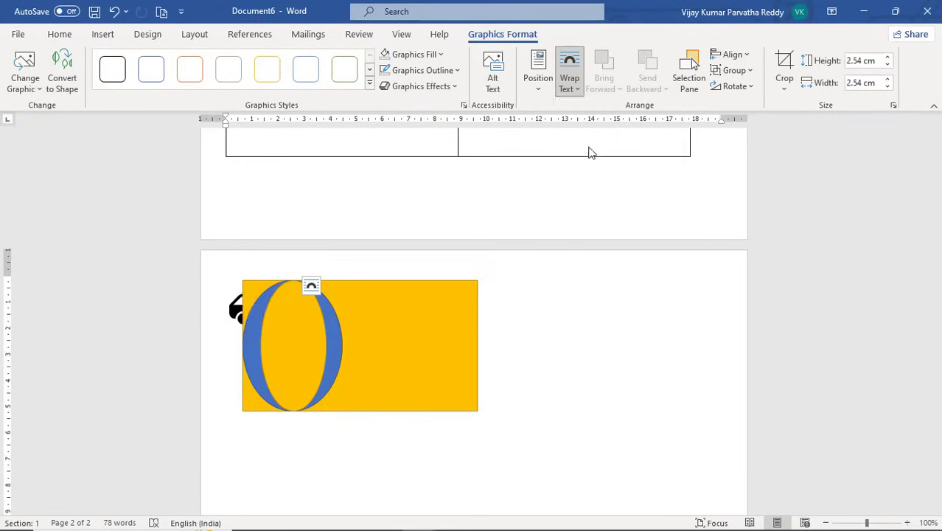
pyautogui.moveTo(262, 310); pyautogui.dragTo(294, 352)
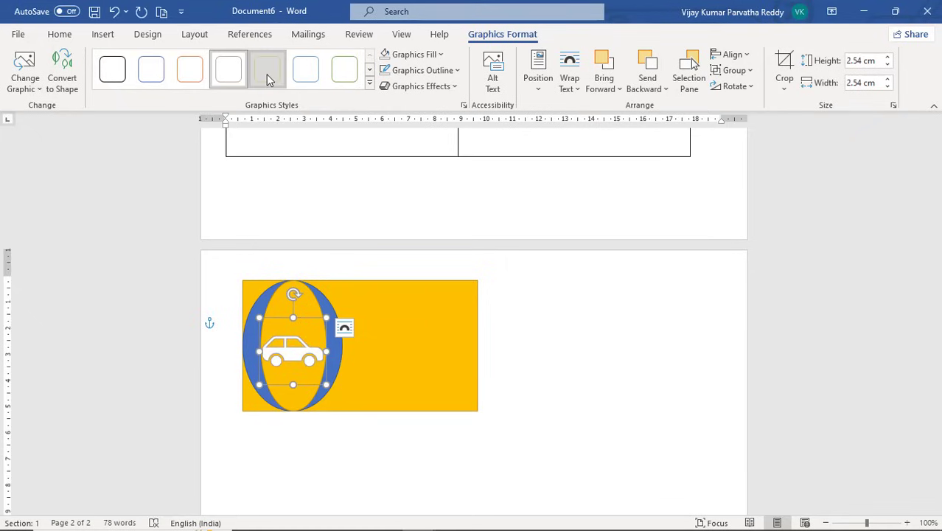
# Apply the light blue outline graphics style to the car icon and shift it slightly lower in the ellipse
pyautogui.click(314, 79)
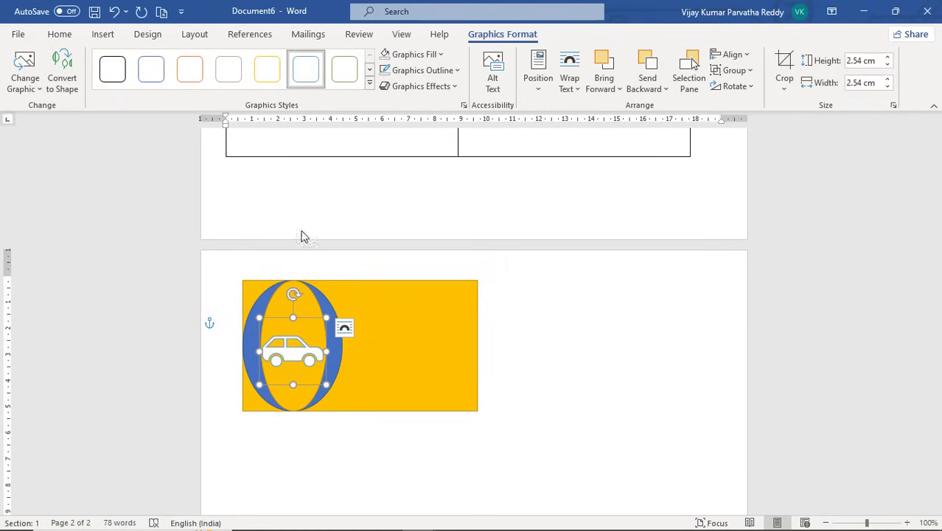
pyautogui.moveTo(308, 322)
pyautogui.mouseDown()
pyautogui.moveTo(303, 328)
pyautogui.moveTo(309, 323)
pyautogui.mouseUp()
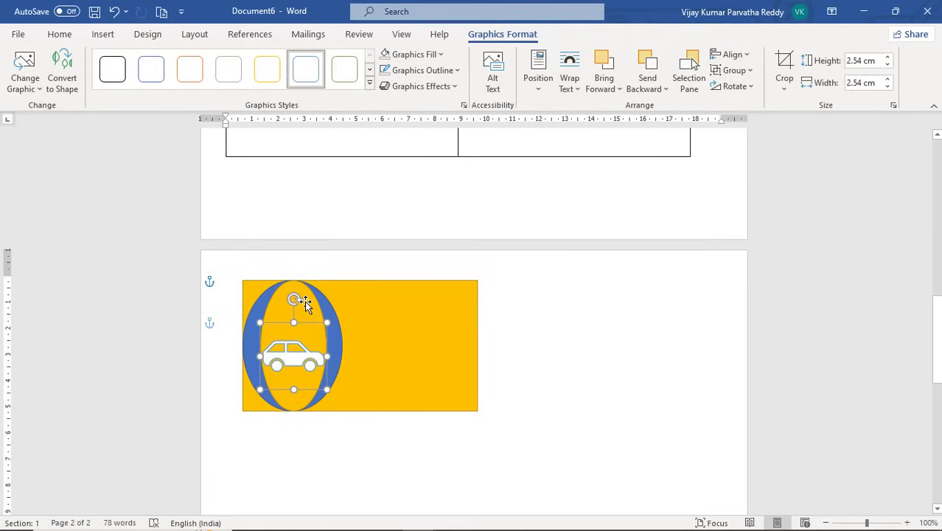
pyautogui.click(305, 300)
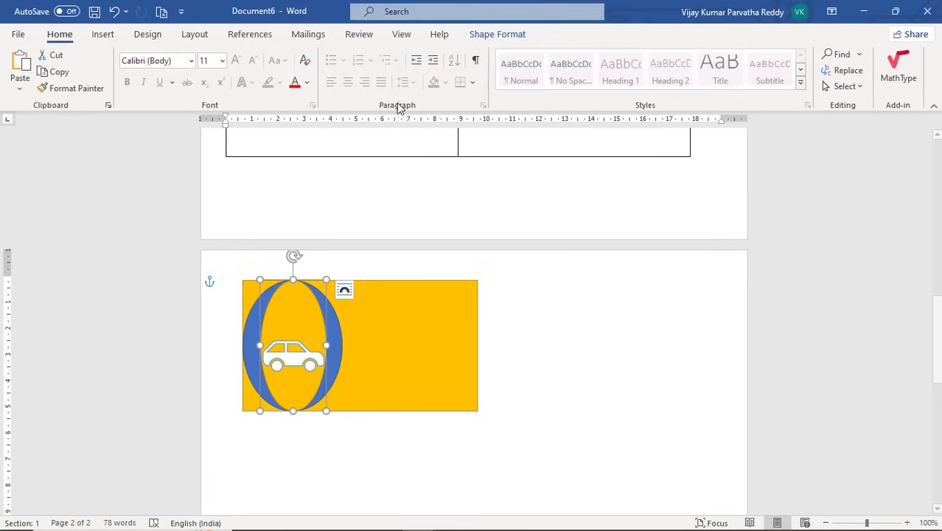
# Draw a text box about 1.06 cm high above the car icon, enter TRAVEL, and widen the box to about 1.88 cm
pyautogui.click(310, 34)
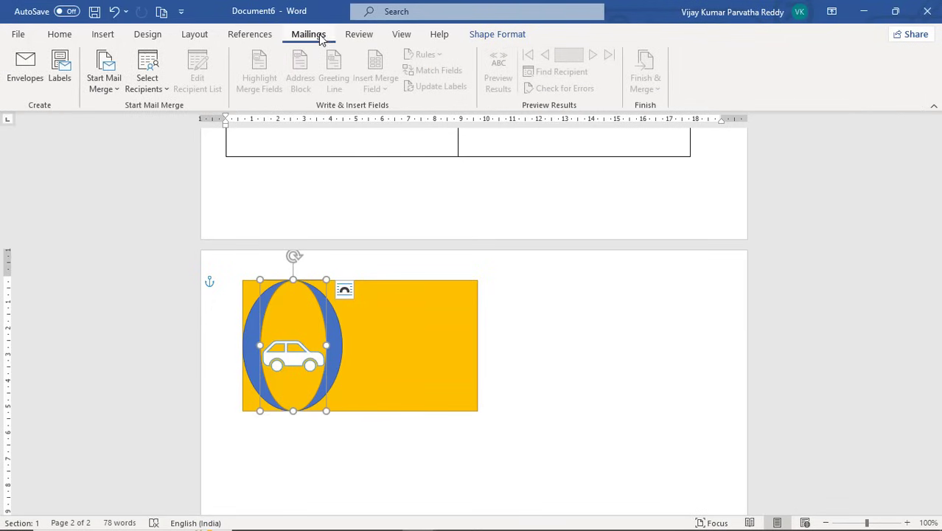
pyautogui.click(103, 35)
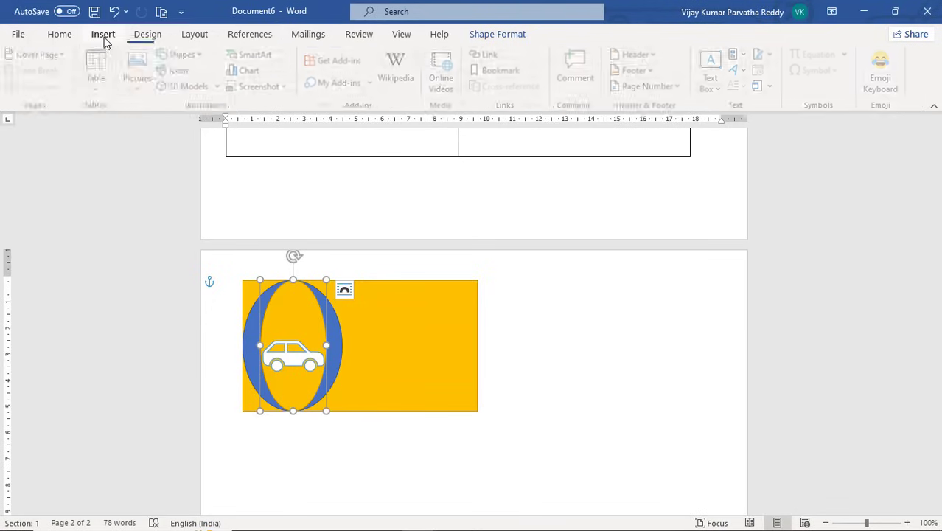
pyautogui.click(721, 88)
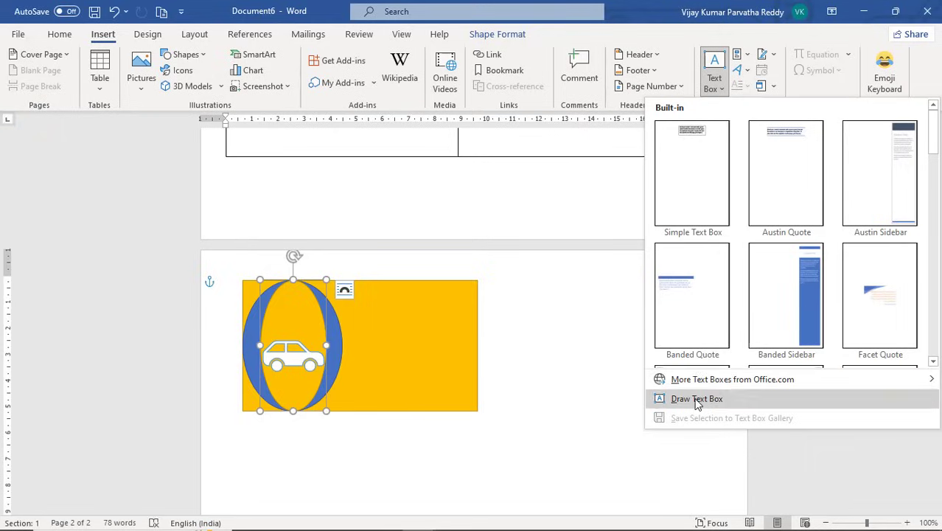
pyautogui.click(672, 398)
pyautogui.moveTo(271, 299); pyautogui.dragTo(315, 326)
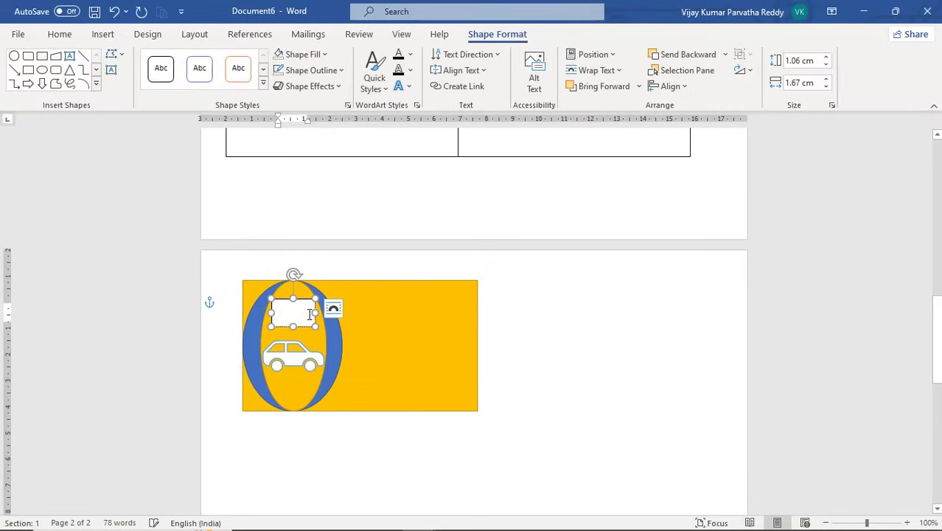
pyautogui.write('CA')
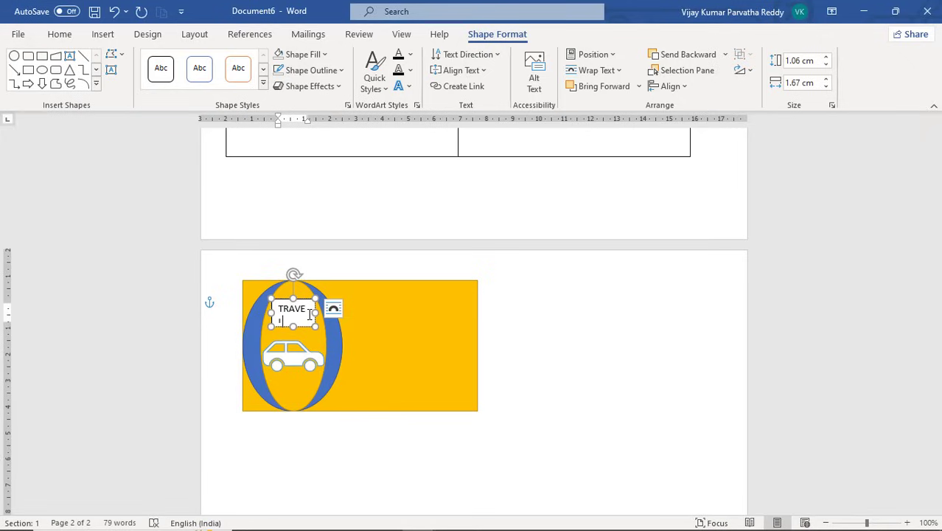
pyautogui.write('L')
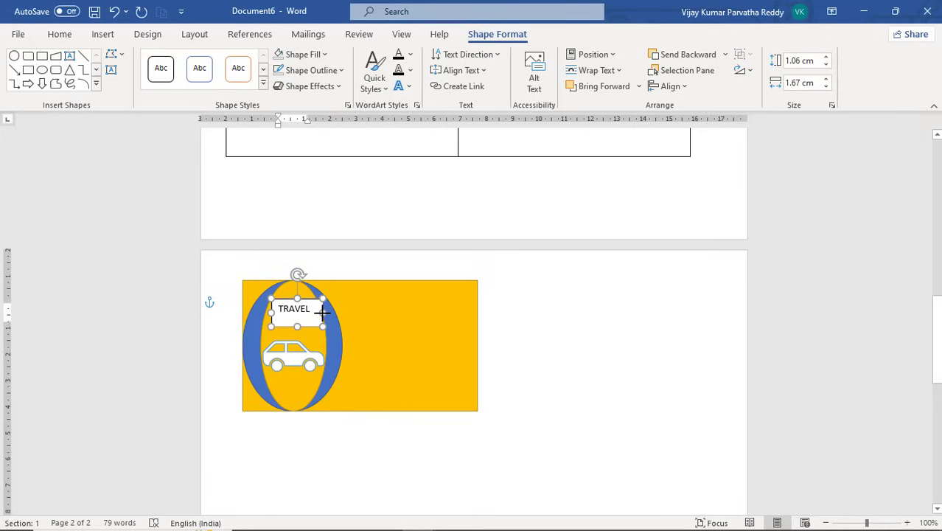
pyautogui.click(322, 313)
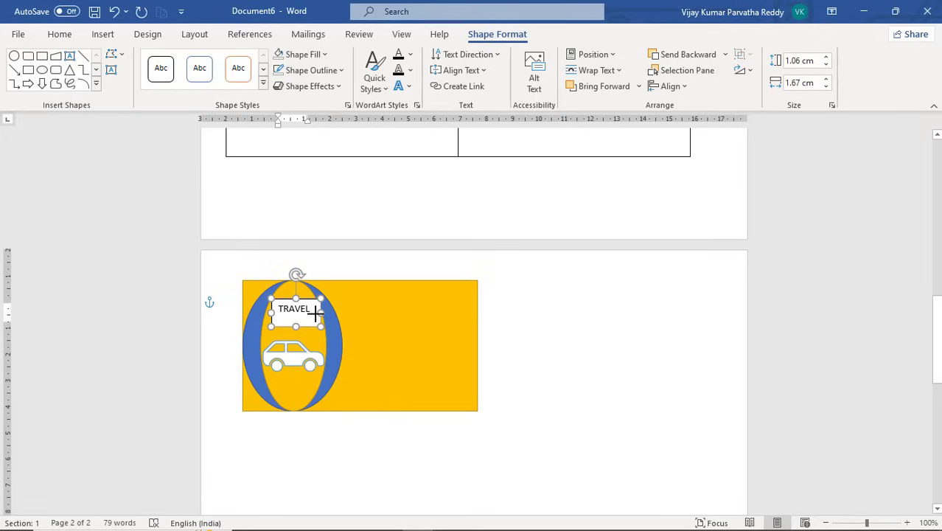
# Remove the outline and the fill from the TRAVEL text box
pyautogui.click(337, 70)
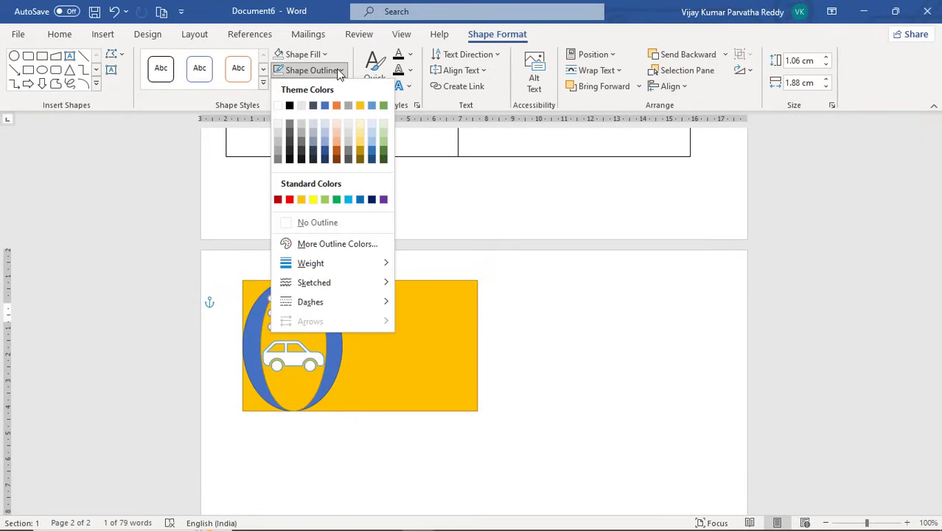
pyautogui.click(331, 222)
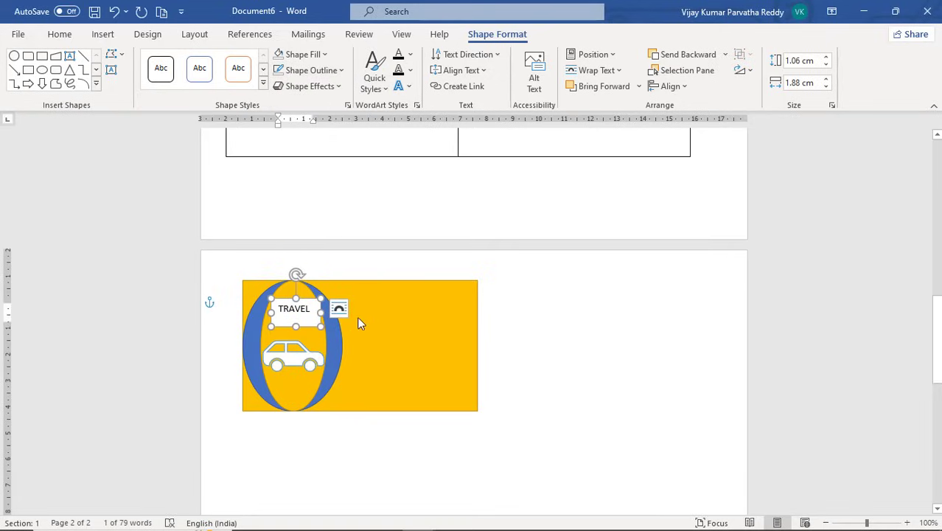
pyautogui.click(379, 328)
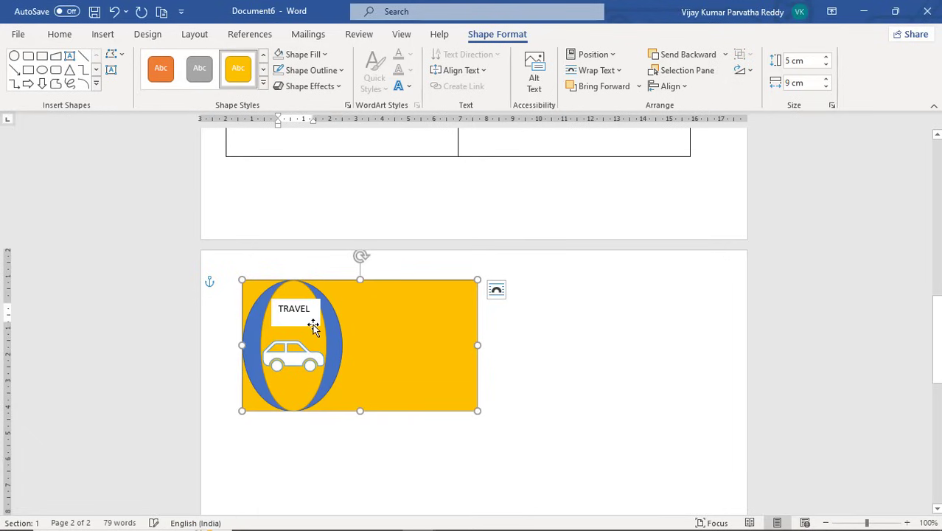
pyautogui.click(314, 327)
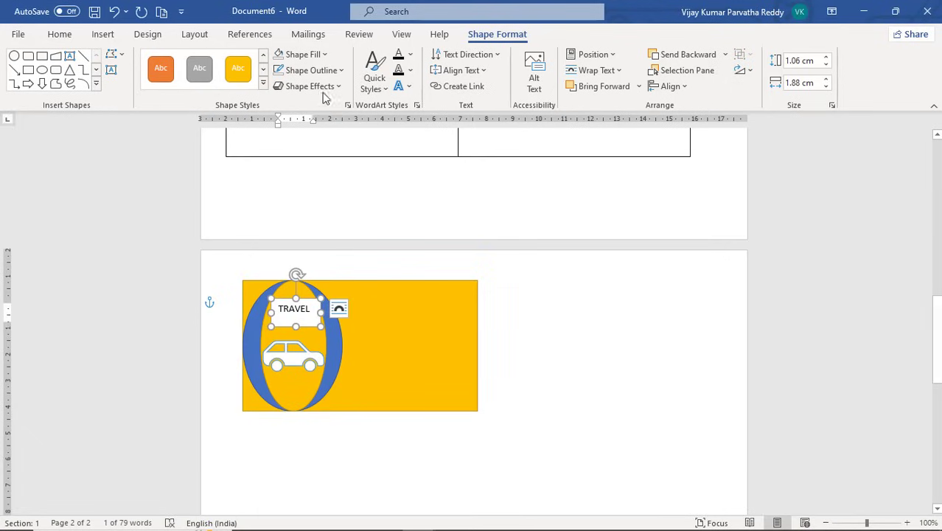
pyautogui.click(325, 56)
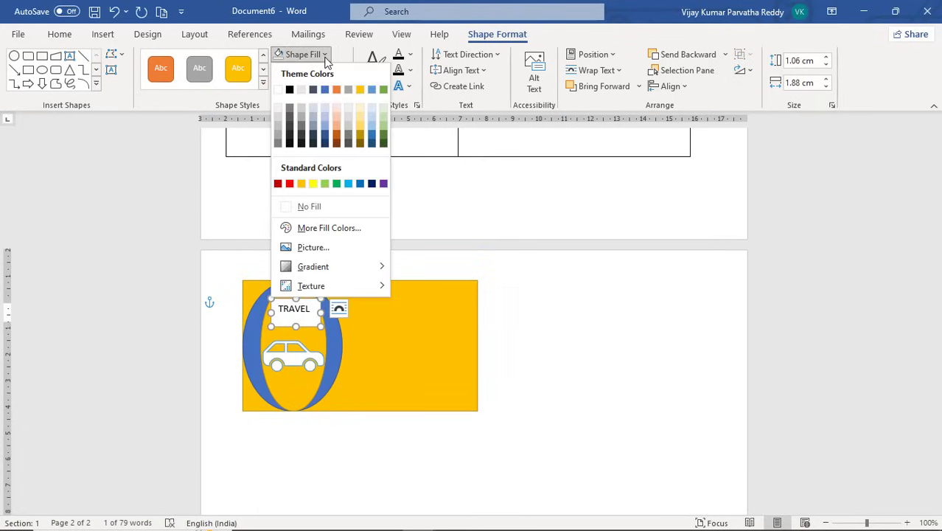
pyautogui.click(327, 214)
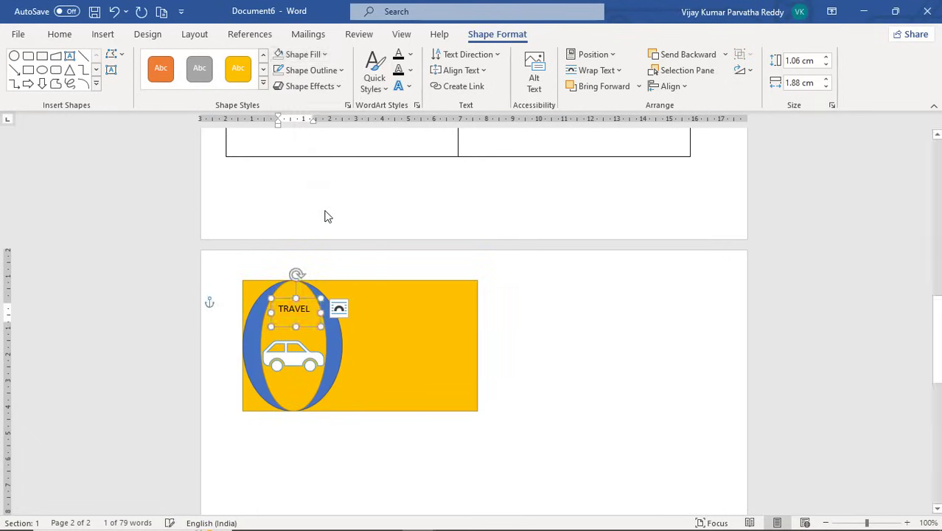
# Set the TRAVEL text in the Algerian font and widen its text box so the word fits on one line
pyautogui.moveTo(312, 309); pyautogui.dragTo(278, 310)
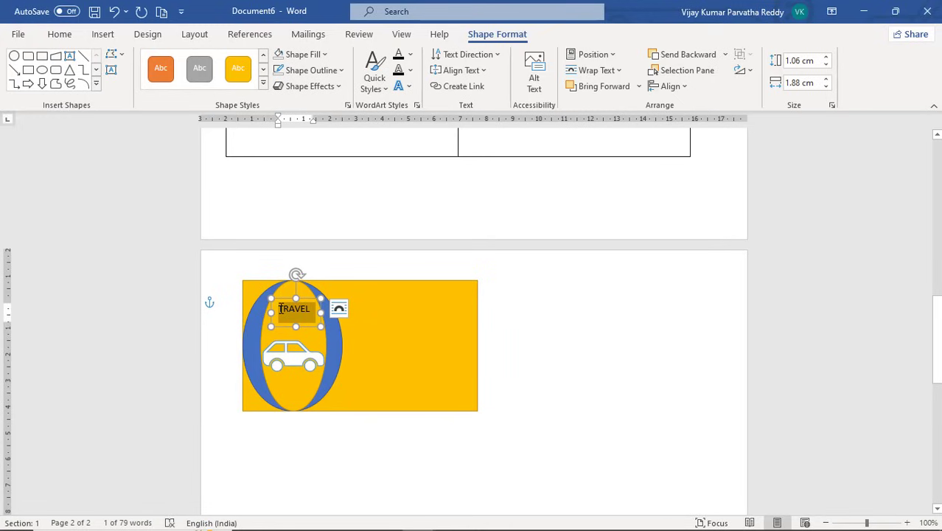
pyautogui.click(62, 35)
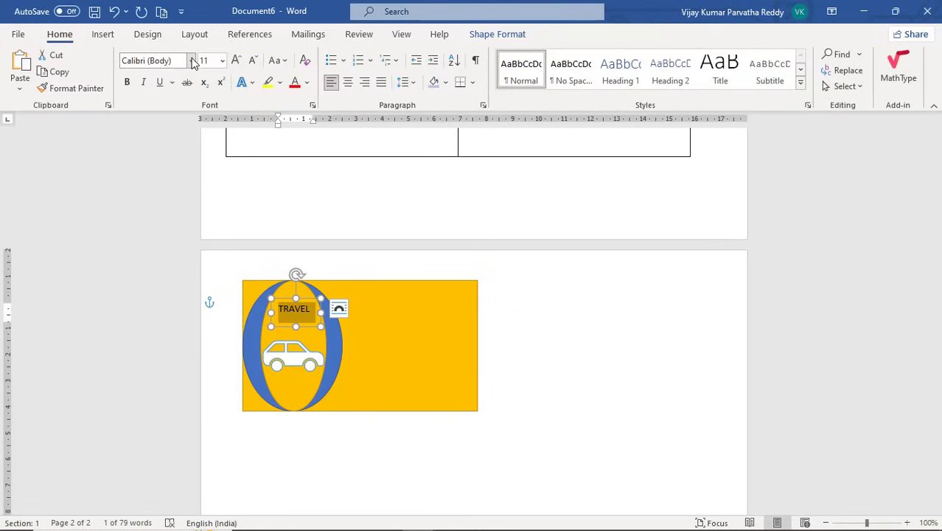
pyautogui.click(191, 61)
pyautogui.click(175, 161)
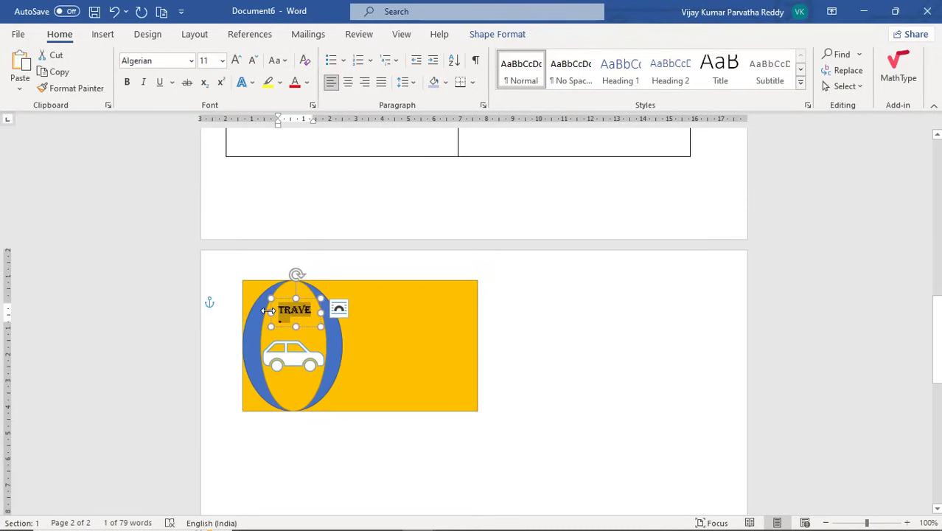
pyautogui.moveTo(271, 311); pyautogui.dragTo(264, 310)
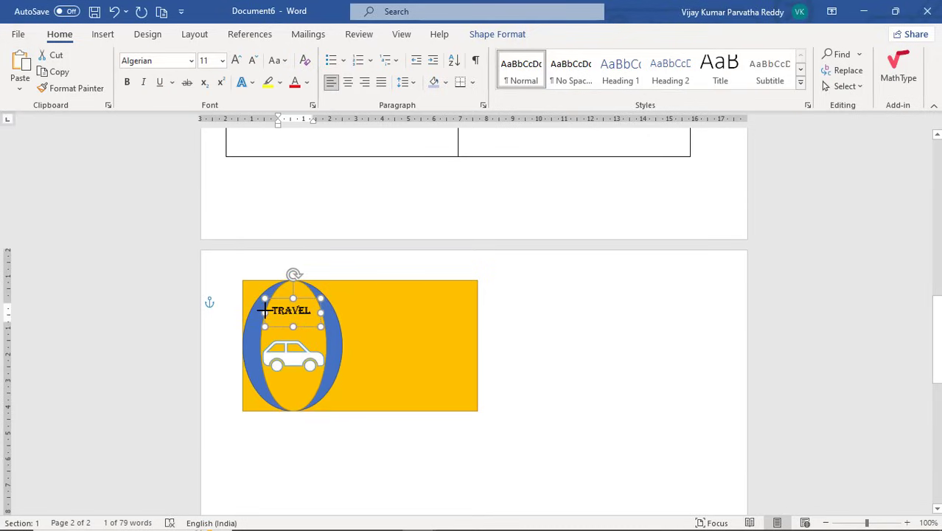
pyautogui.click(369, 323)
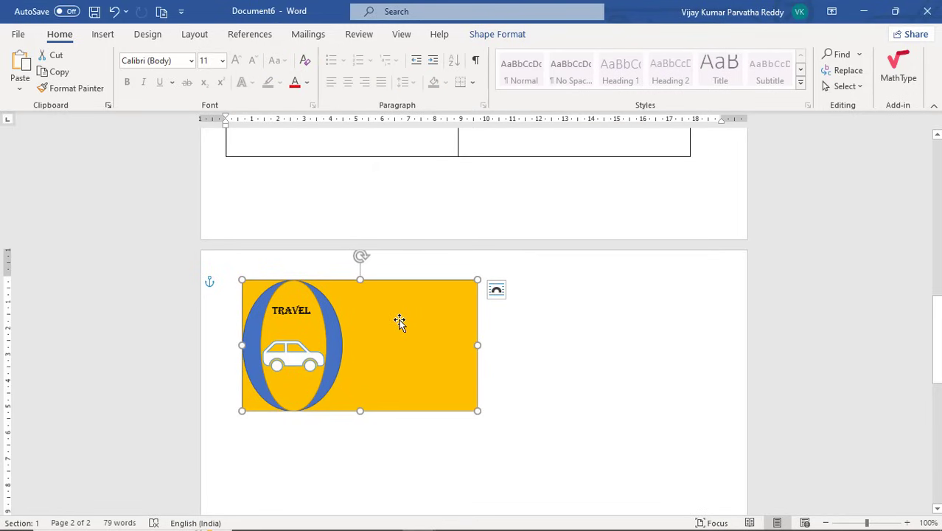
pyautogui.scroll(1, 568, 300)
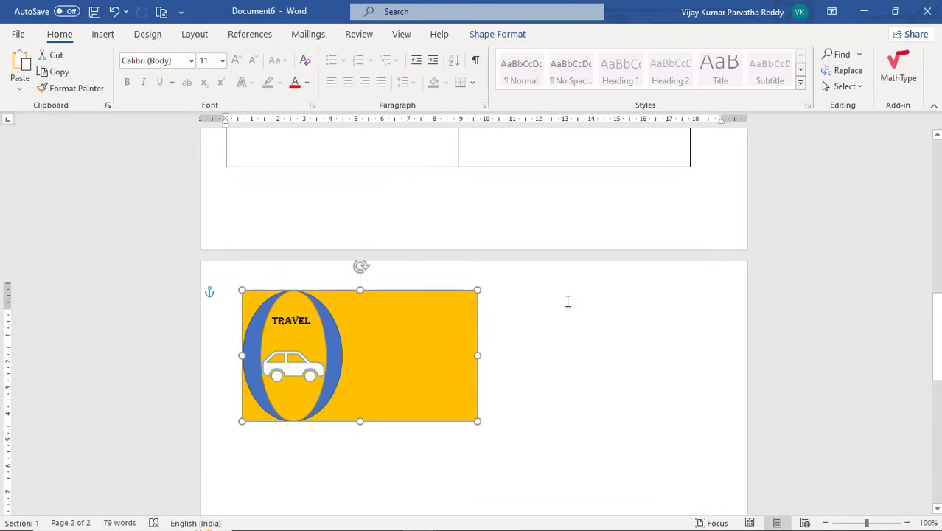
pyautogui.scroll(5, 568, 301)
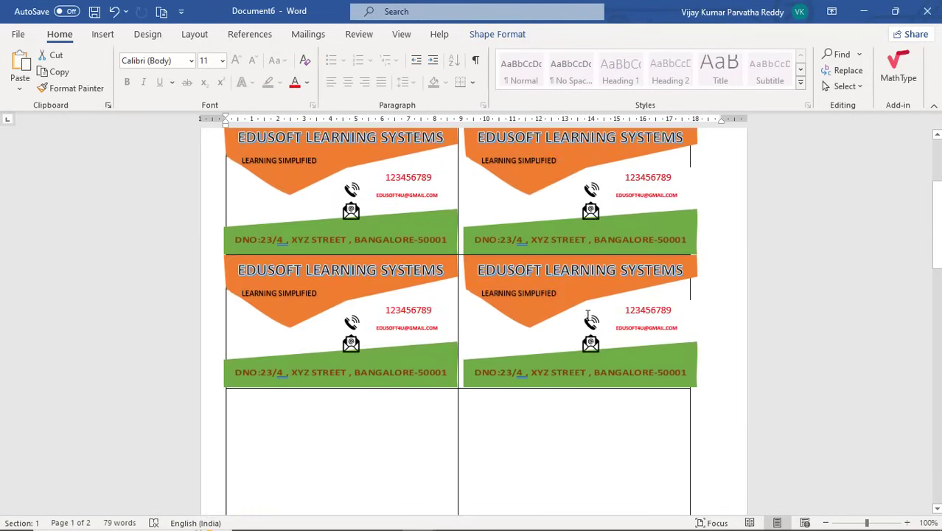
pyautogui.scroll(-10, 594, 325)
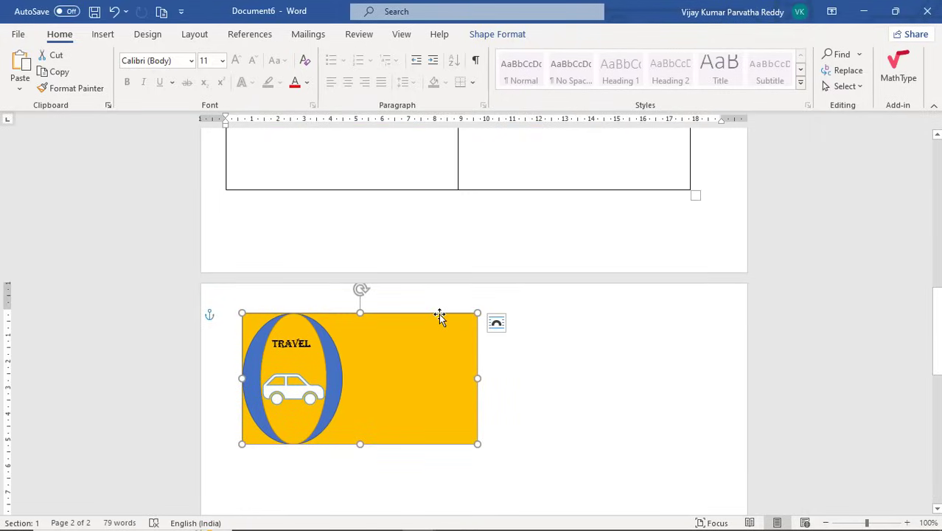
pyautogui.click(530, 348)
pyautogui.hotkey('ctrl', 'v')
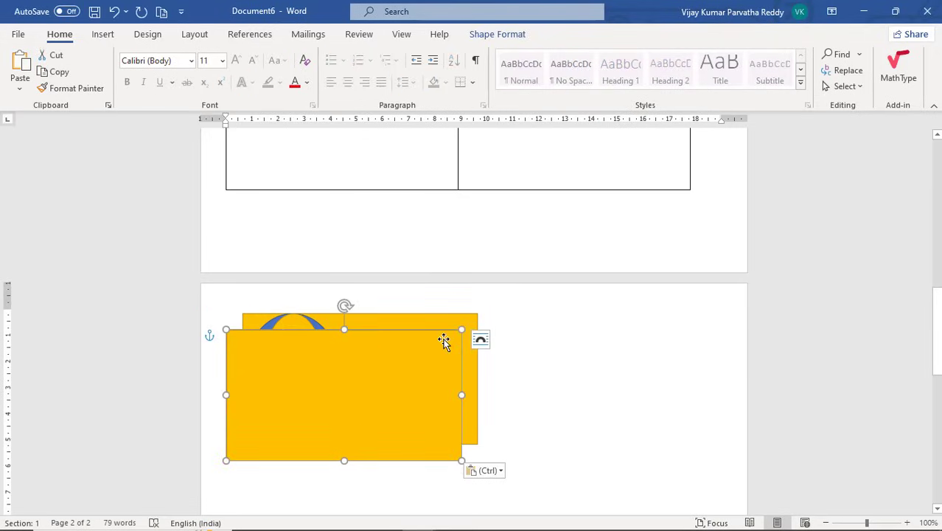
pyautogui.moveTo(431, 332); pyautogui.dragTo(687, 316)
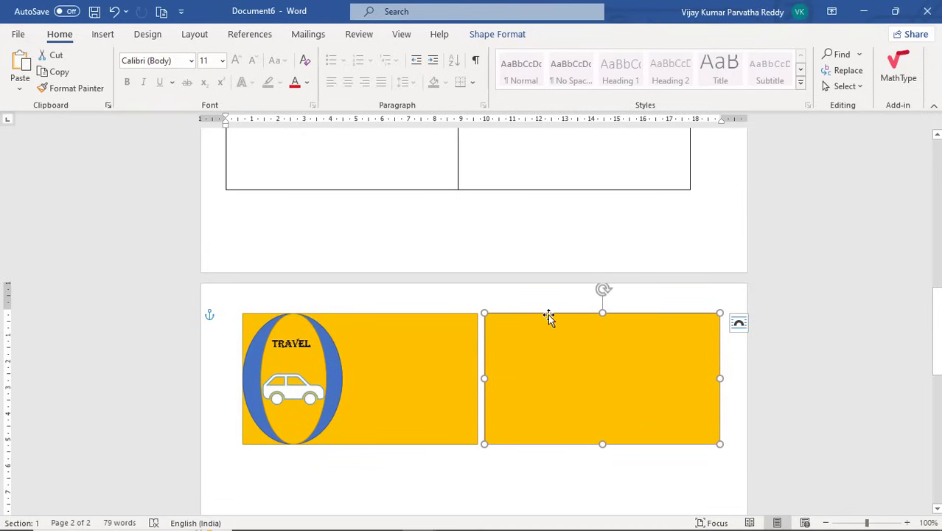
pyautogui.press('Delete')
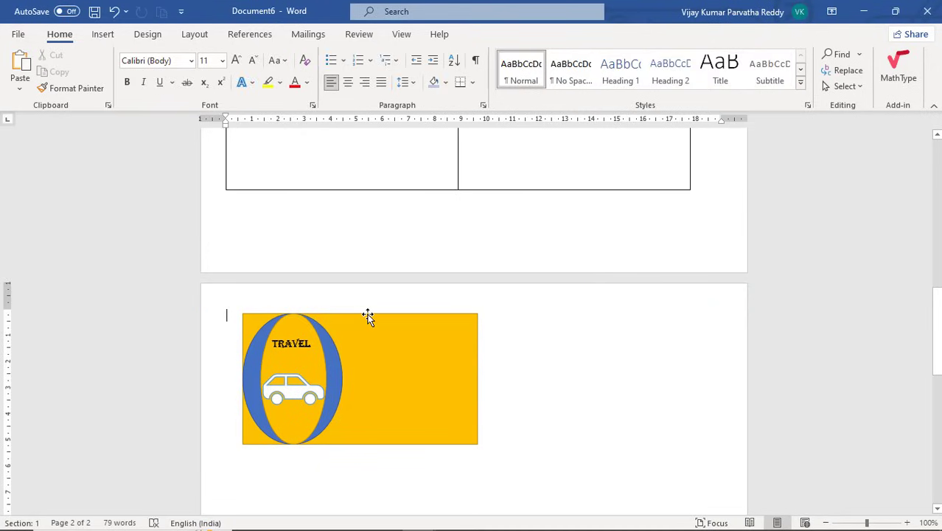
# Copy the complete travel card, including rectangle, both ellipses, car icon and TRAVEL text box, and paste it on the second page
pyautogui.click(366, 315)
pyautogui.keyDown('shift'); pyautogui.click(326, 339); pyautogui.keyUp('shift')
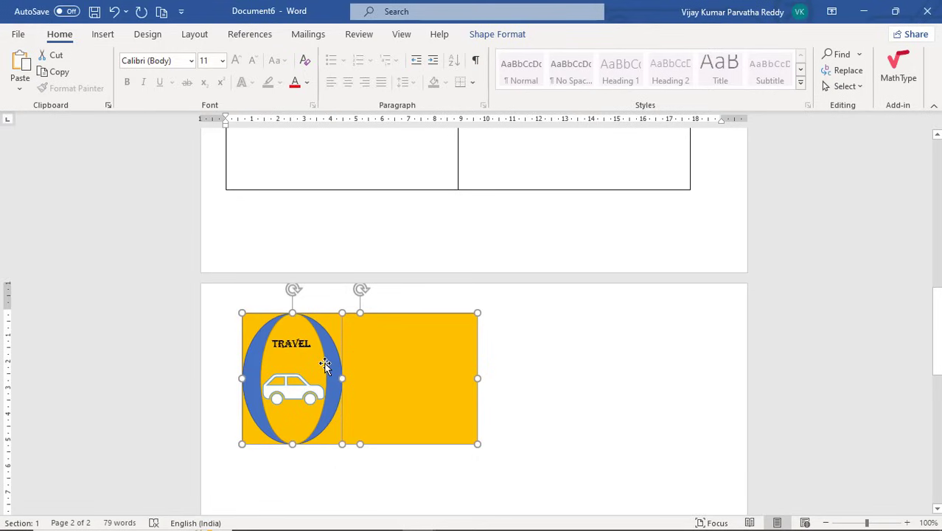
pyautogui.keyDown('shift'); pyautogui.click(315, 372); pyautogui.keyUp('shift')
pyautogui.keyDown('shift'); pyautogui.click(303, 347); pyautogui.keyUp('shift')
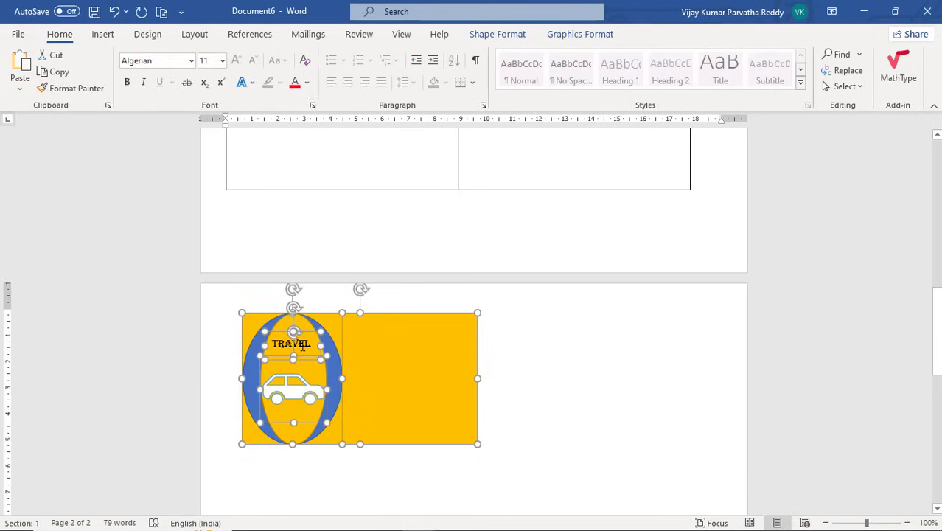
pyautogui.keyDown('shift'); pyautogui.click(276, 325); pyautogui.keyUp('shift')
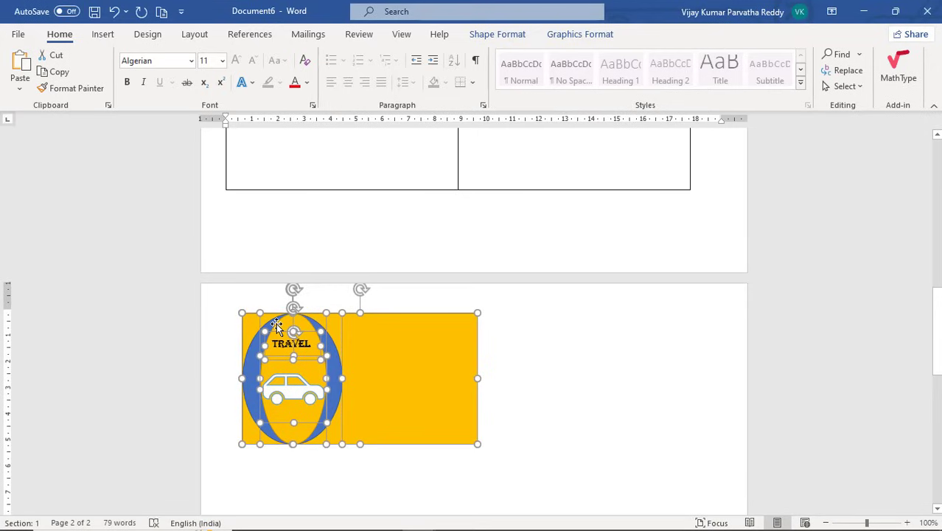
pyautogui.click(557, 378)
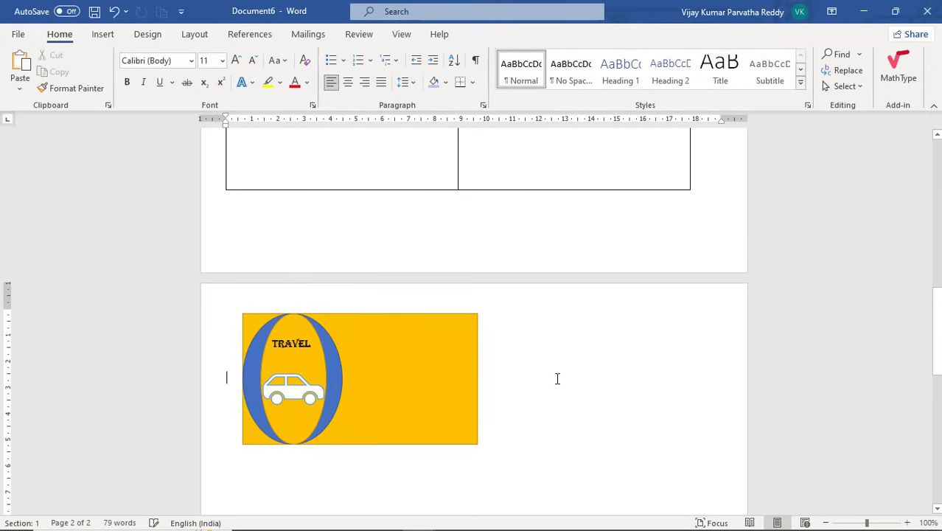
pyautogui.hotkey('ctrl', 'v')
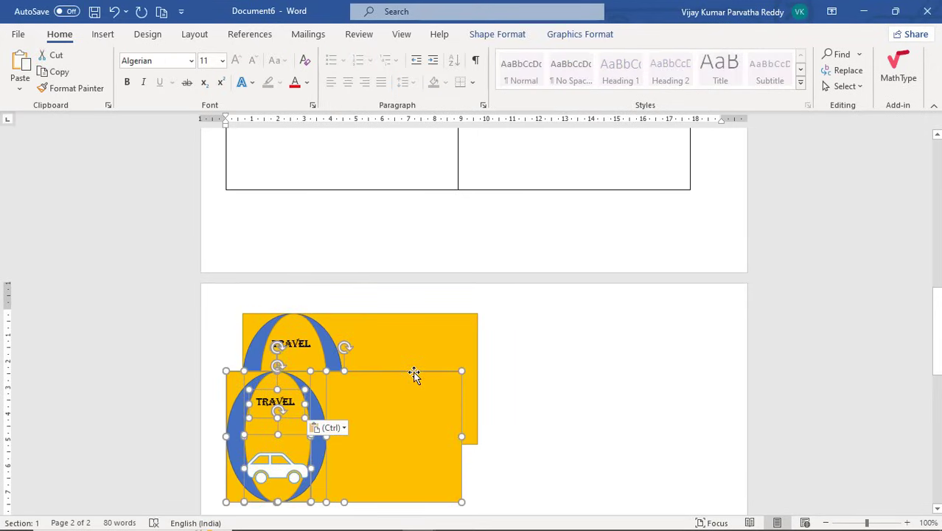
# Place the pasted travel card beside the original, and paste another copy aligned directly below the original card
pyautogui.moveTo(413, 375); pyautogui.dragTo(676, 316)
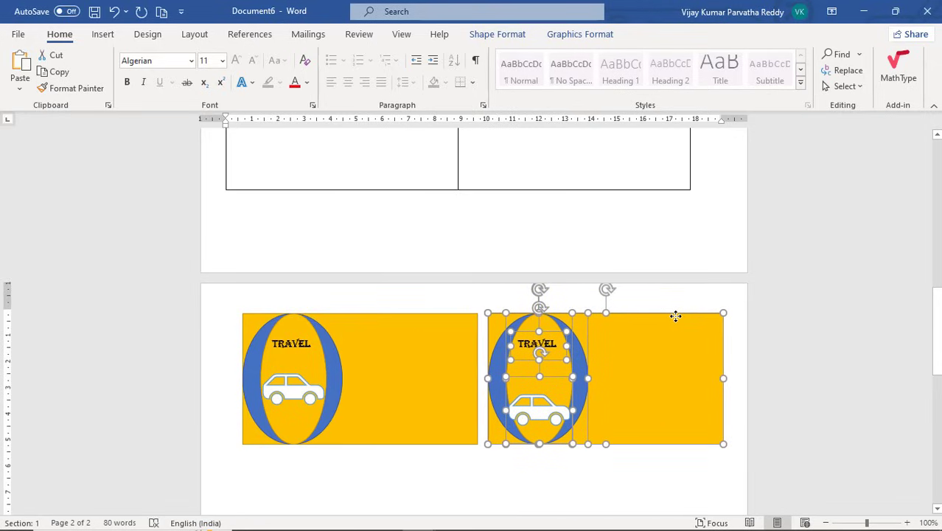
pyautogui.click(463, 486)
pyautogui.hotkey('ctrl', 'v')
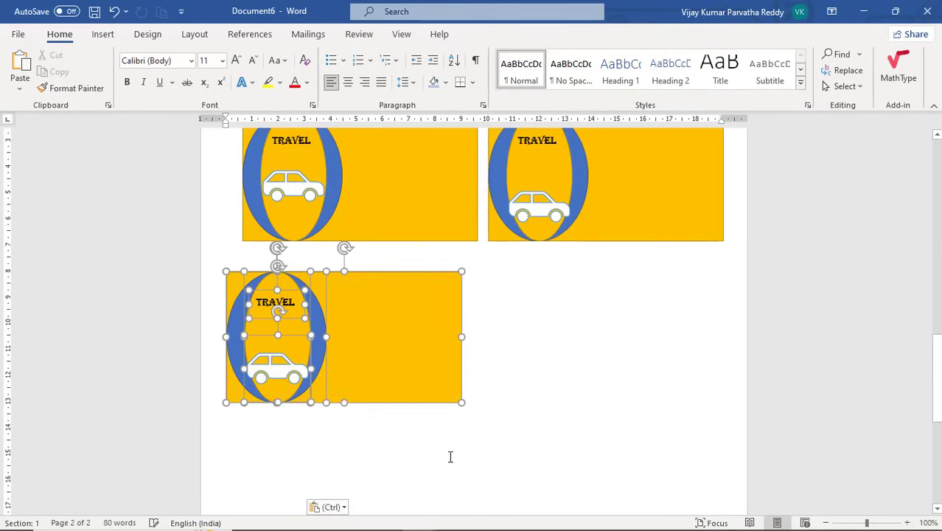
pyautogui.moveTo(402, 233); pyautogui.dragTo(418, 219)
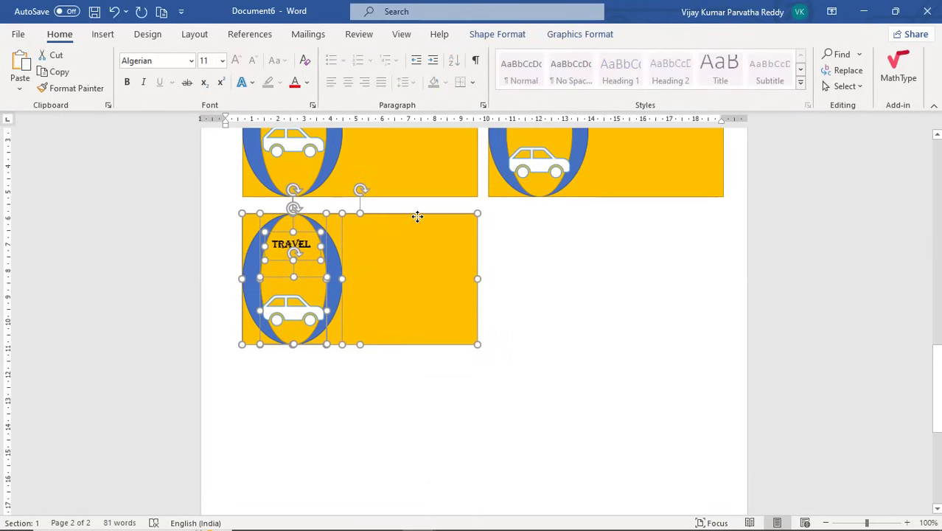
# Paste a fourth travel card and place it beside the third to complete a two-by-two grid
pyautogui.click(594, 256)
pyautogui.hotkey('ctrl', 'v')
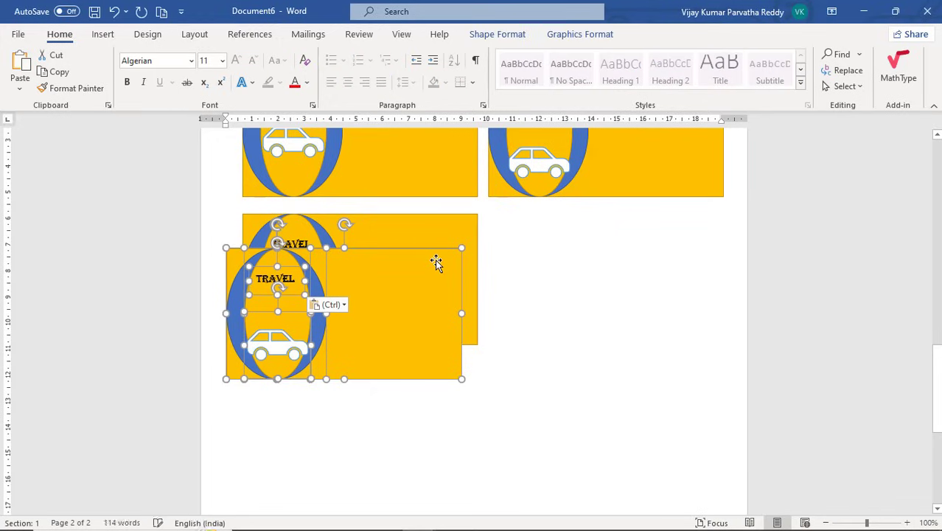
pyautogui.moveTo(429, 253); pyautogui.dragTo(688, 213)
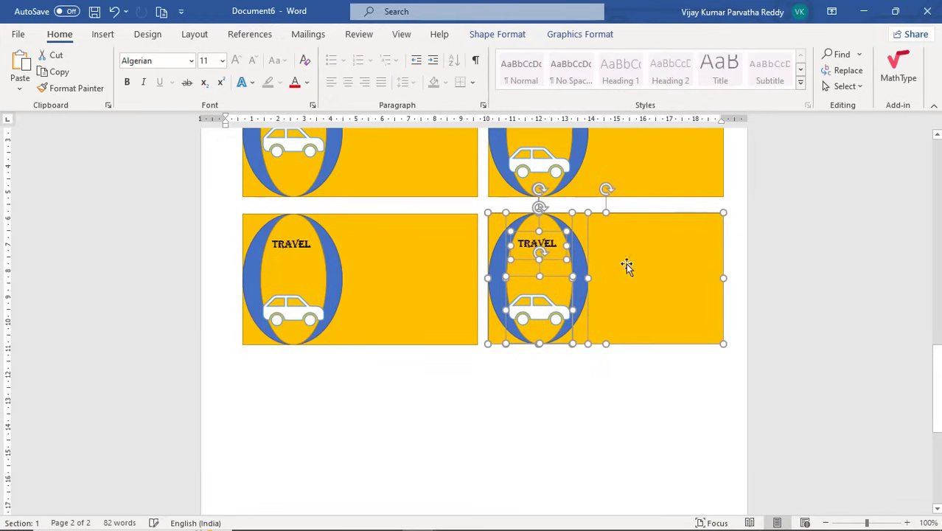
pyautogui.click(551, 402)
pyautogui.scroll(5, 553, 403)
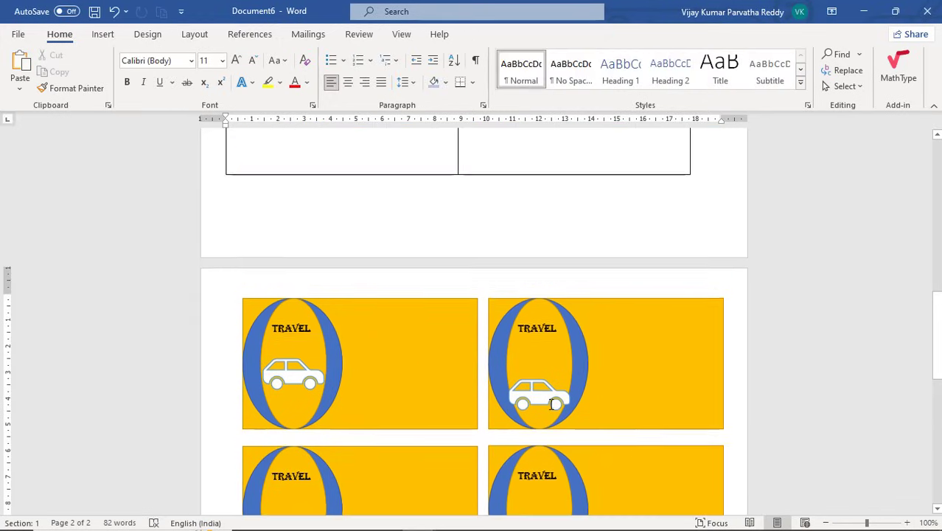
pyautogui.scroll(5, 553, 402)
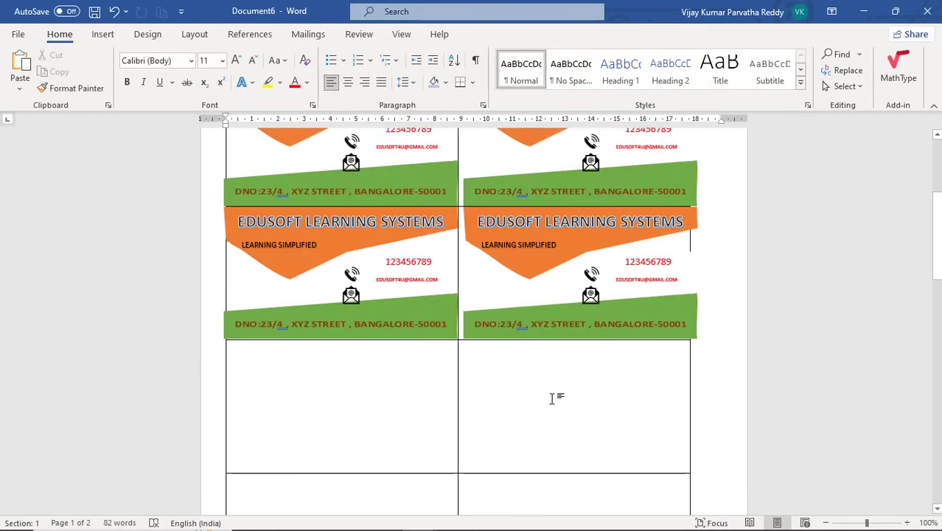
pyautogui.scroll(-11, 552, 398)
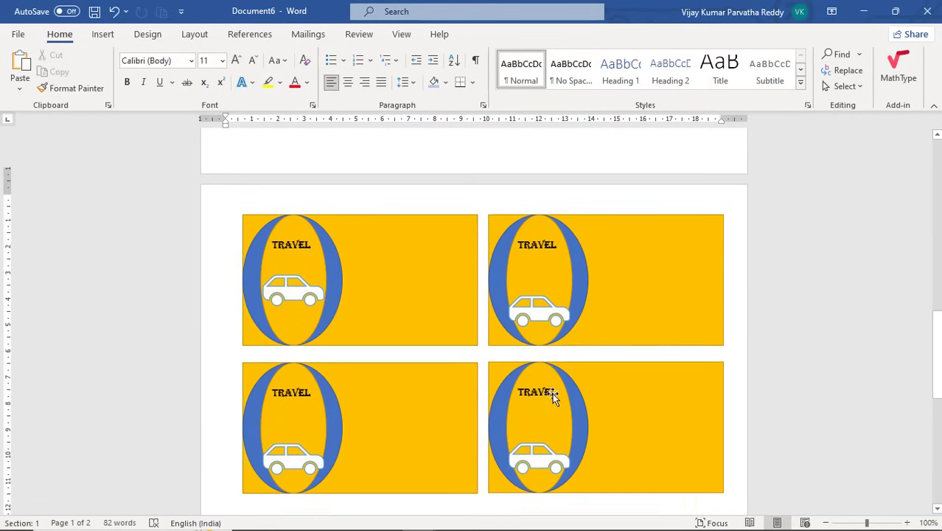